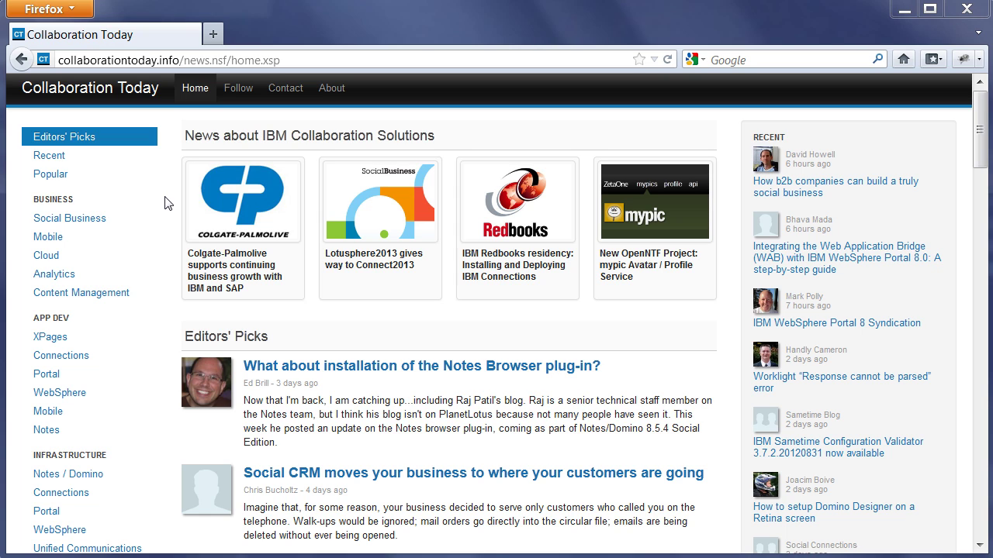
# - View the Recent and Popular news listings, and return to the Editors' Picks listing
pyautogui.click(62, 163)
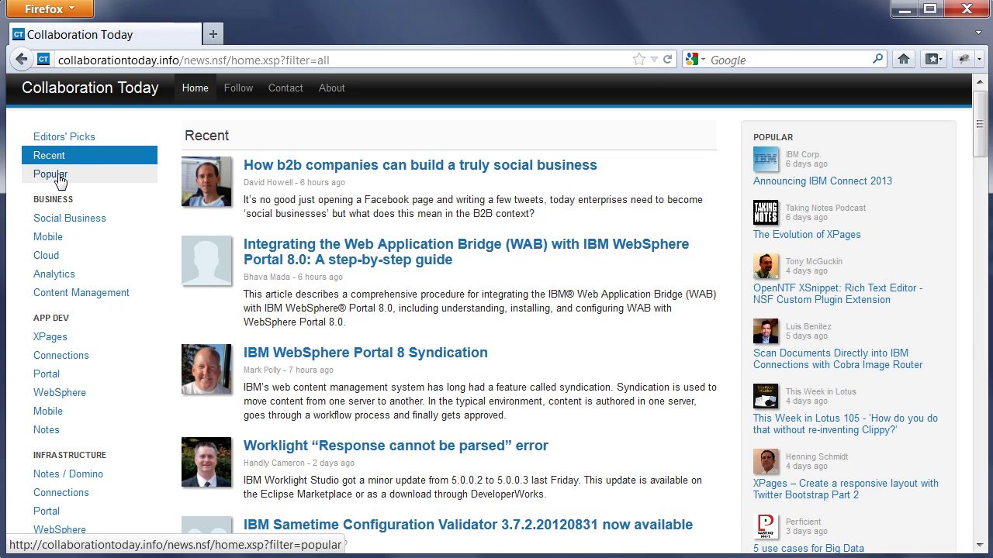
pyautogui.click(60, 178)
pyautogui.click(43, 138)
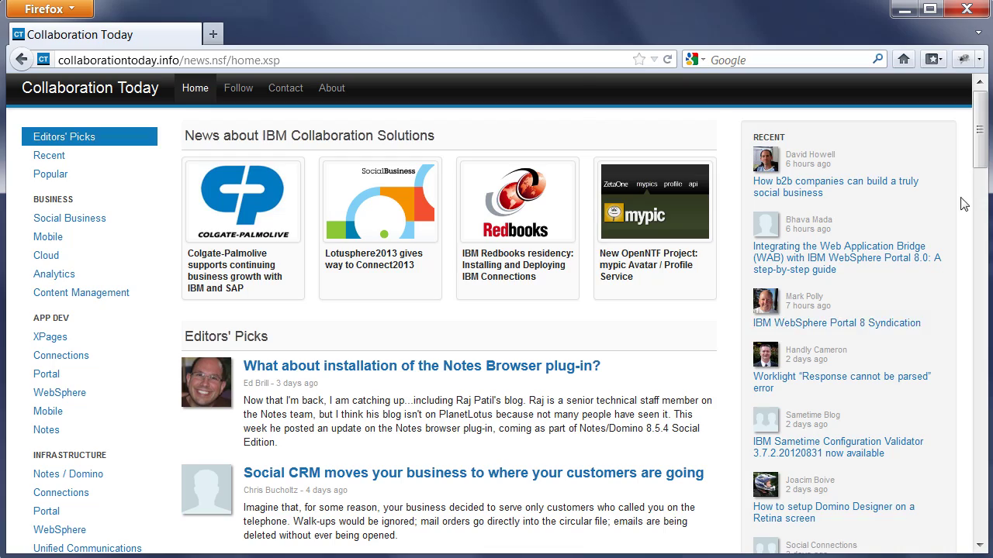
# - Look through the home page's news sections, from Editors' Picks through Business and App Dev, along with the category list
pyautogui.moveTo(976, 139); pyautogui.dragTo(971, 250)
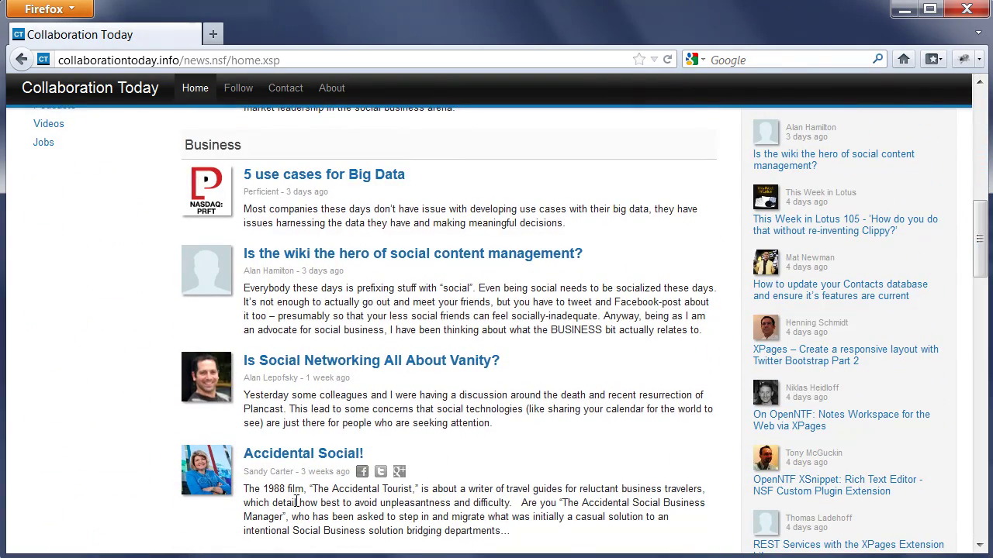
pyautogui.moveTo(981, 220); pyautogui.dragTo(979, 290)
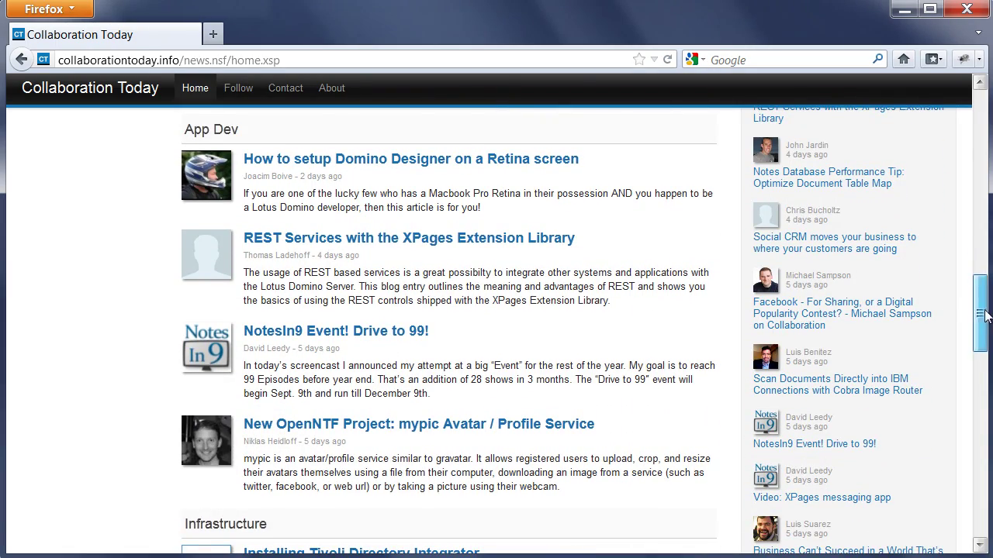
pyautogui.moveTo(981, 311); pyautogui.dragTo(978, 120)
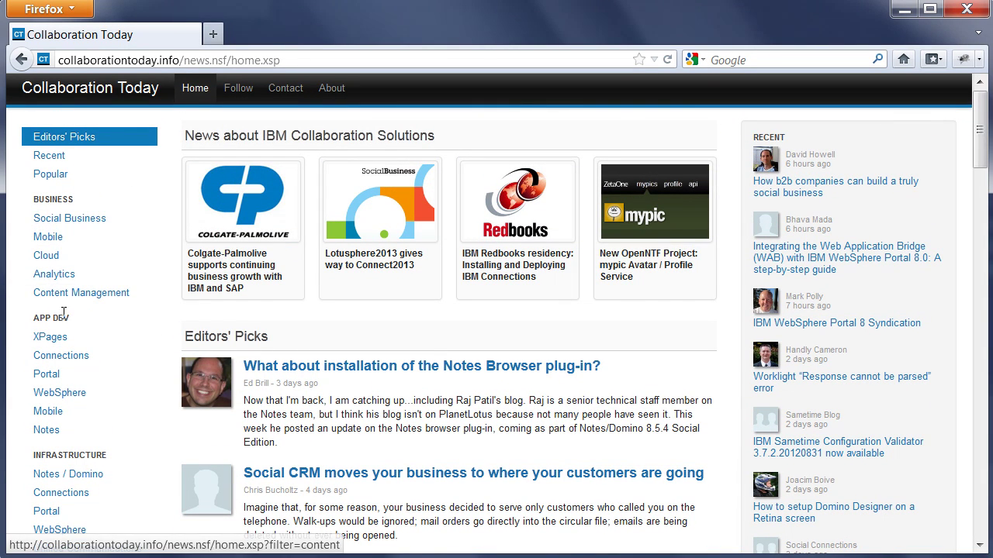
pyautogui.moveTo(981, 133); pyautogui.dragTo(981, 177)
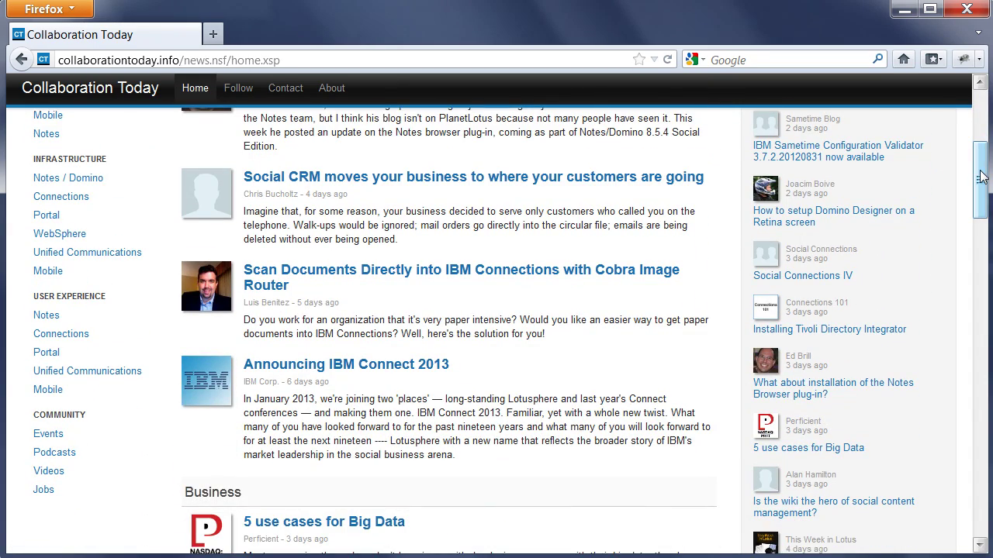
pyautogui.moveTo(981, 177); pyautogui.dragTo(981, 132)
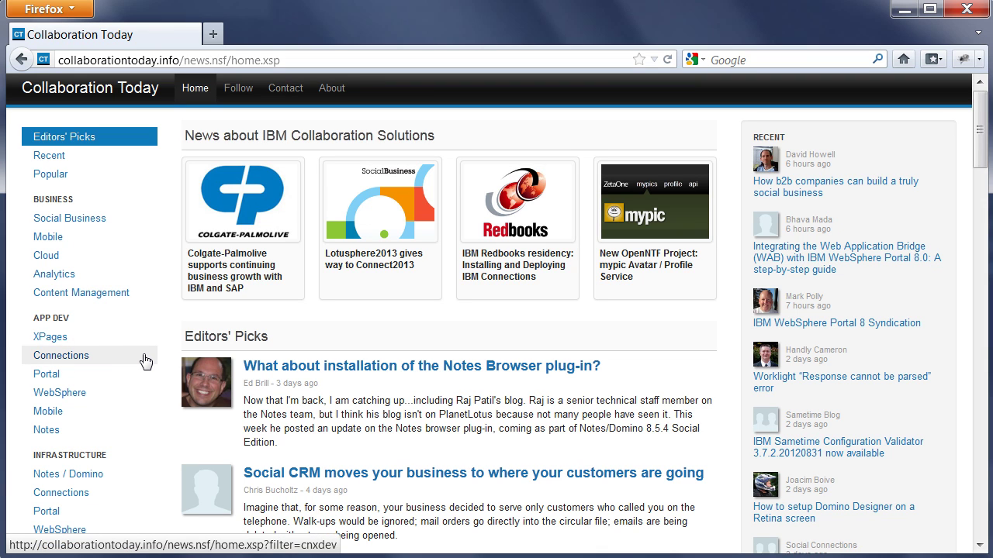
# - View the XPages news under App Dev, and return to the Popular listing
pyautogui.click(42, 341)
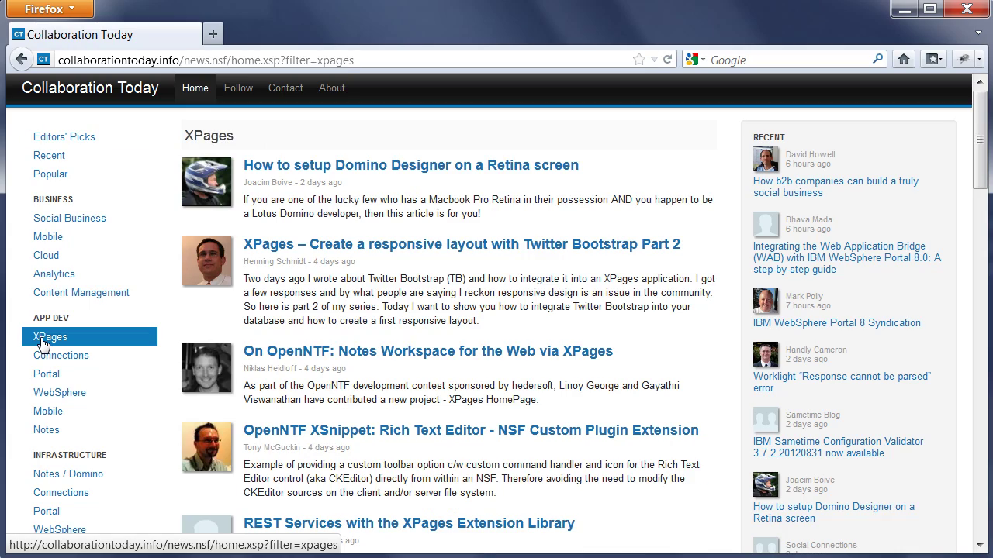
pyautogui.moveTo(979, 117)
pyautogui.mouseDown()
pyautogui.moveTo(969, 316)
pyautogui.moveTo(969, 100)
pyautogui.mouseUp()
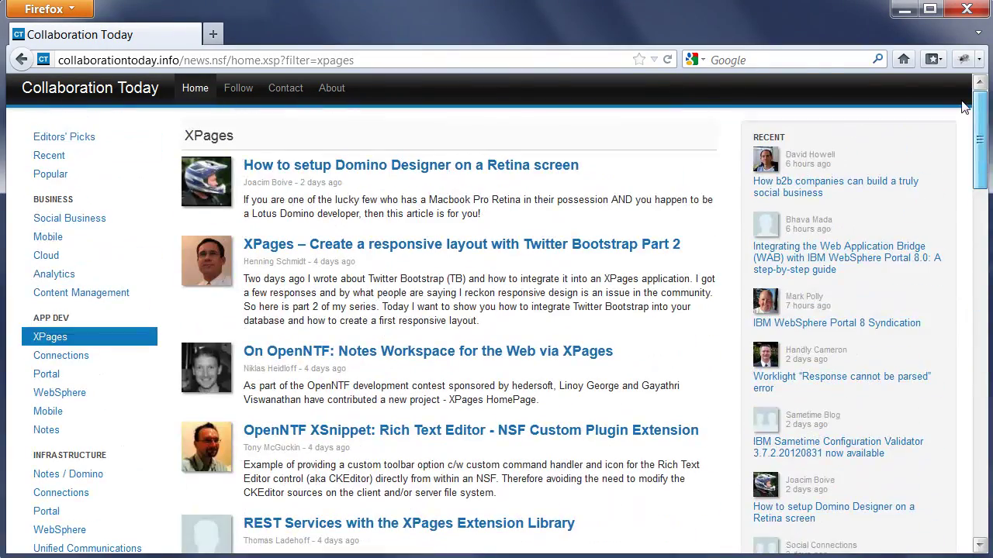
pyautogui.click(59, 180)
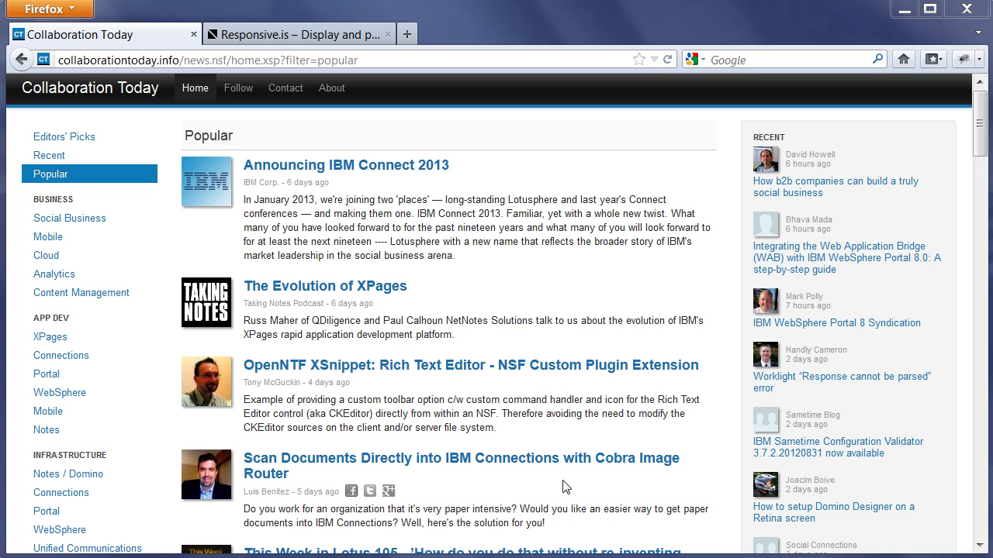
# - Narrow the browser window to about tablet width and show Editors' Picks through the collapsed Categories list
pyautogui.moveTo(654, 272)
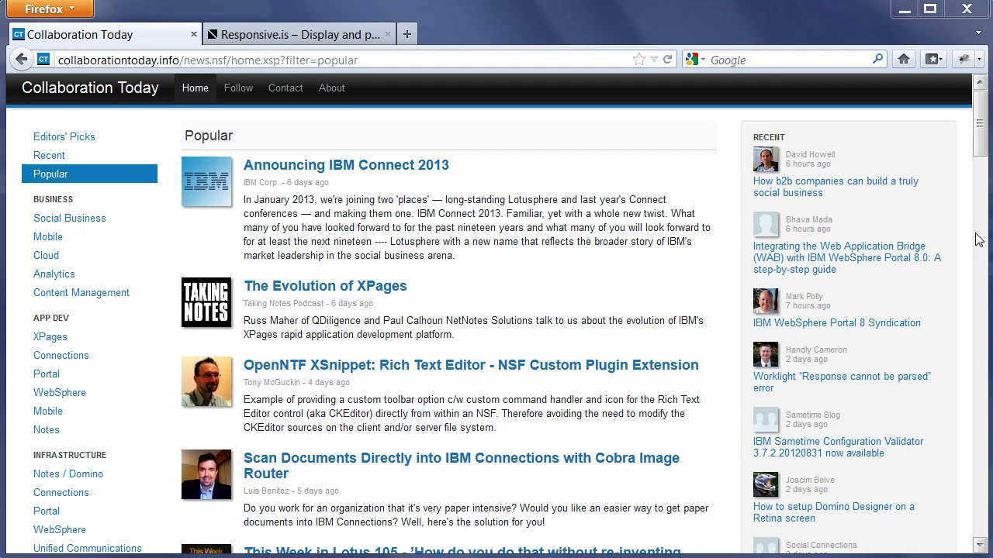
pyautogui.moveTo(992, 248); pyautogui.dragTo(725, 248)
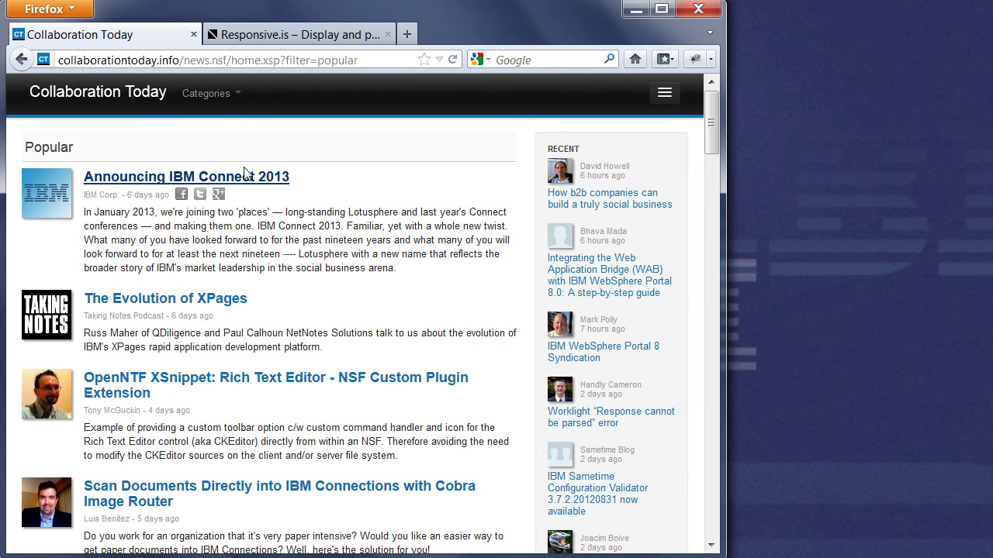
pyautogui.click(230, 95)
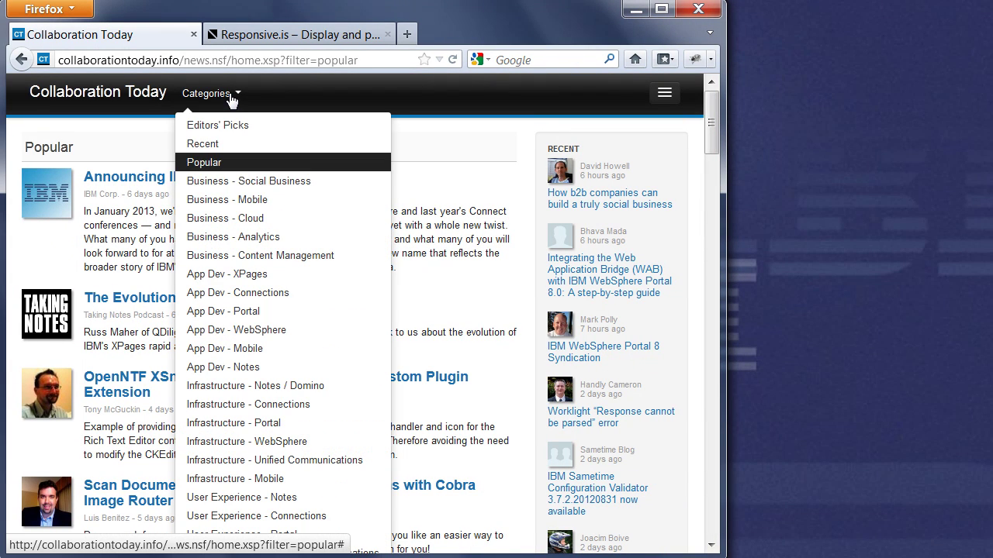
pyautogui.click(227, 127)
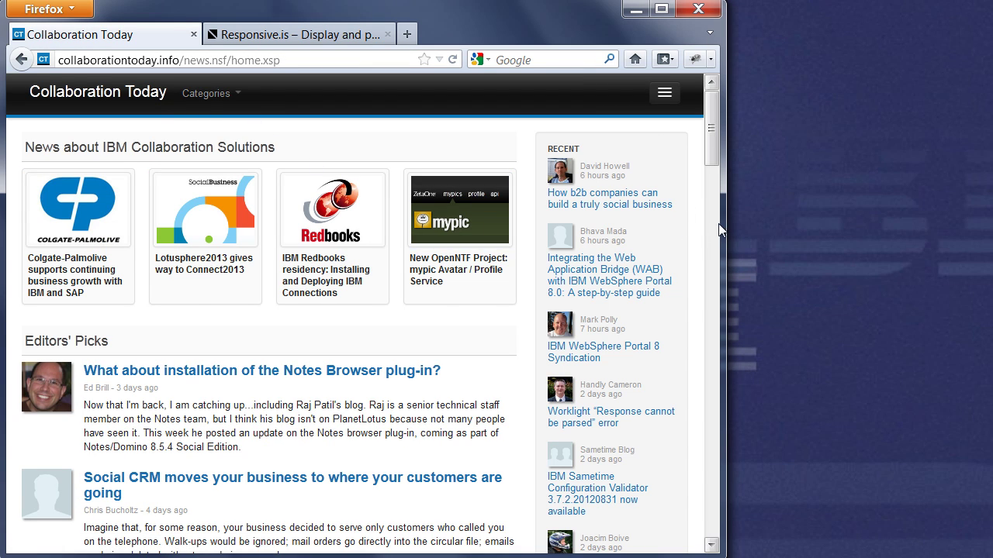
# - Narrow the window further to check the single-column layout down to Editors' Picks, and restore the wide window
pyautogui.moveTo(722, 220); pyautogui.dragTo(551, 255)
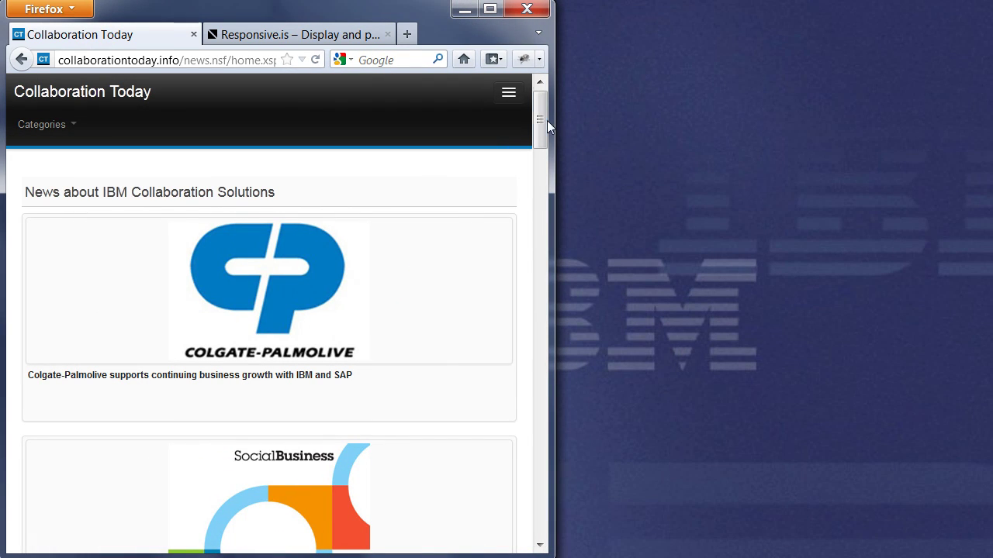
pyautogui.moveTo(538, 101); pyautogui.dragTo(532, 232)
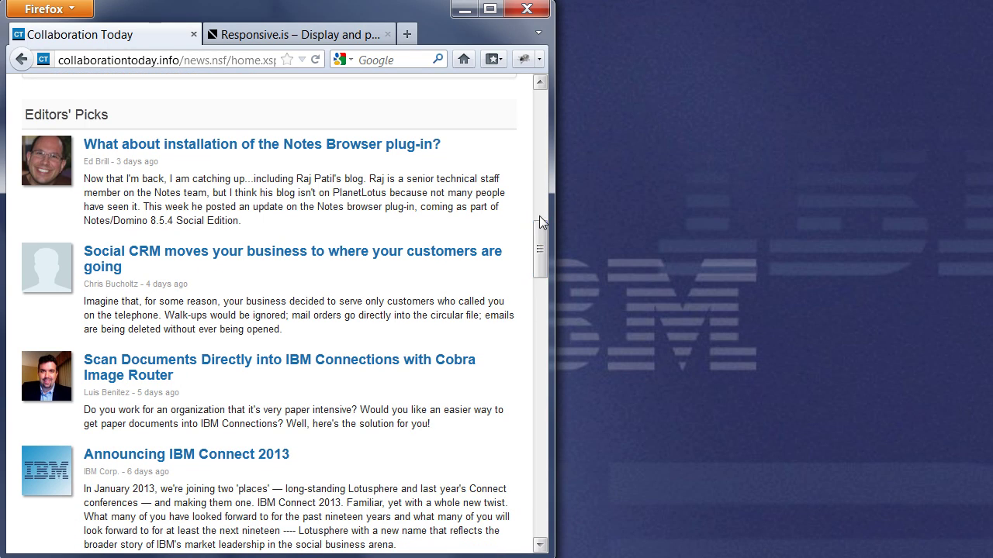
pyautogui.moveTo(554, 195); pyautogui.dragTo(986, 223)
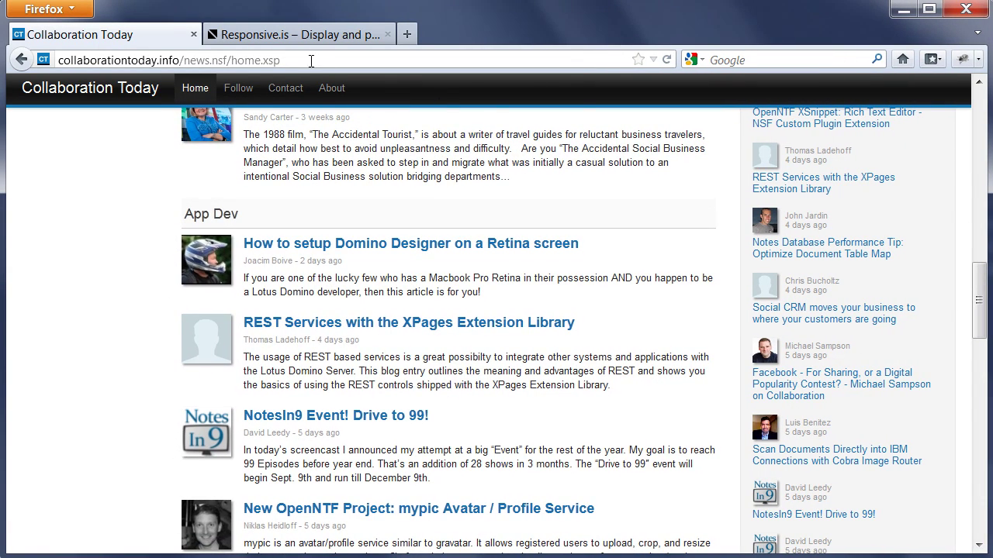
# - Switch to the Responsive.is preview and examine the site in tablet landscape, tablet portrait and smartphone landscape sizes
pyautogui.click(282, 36)
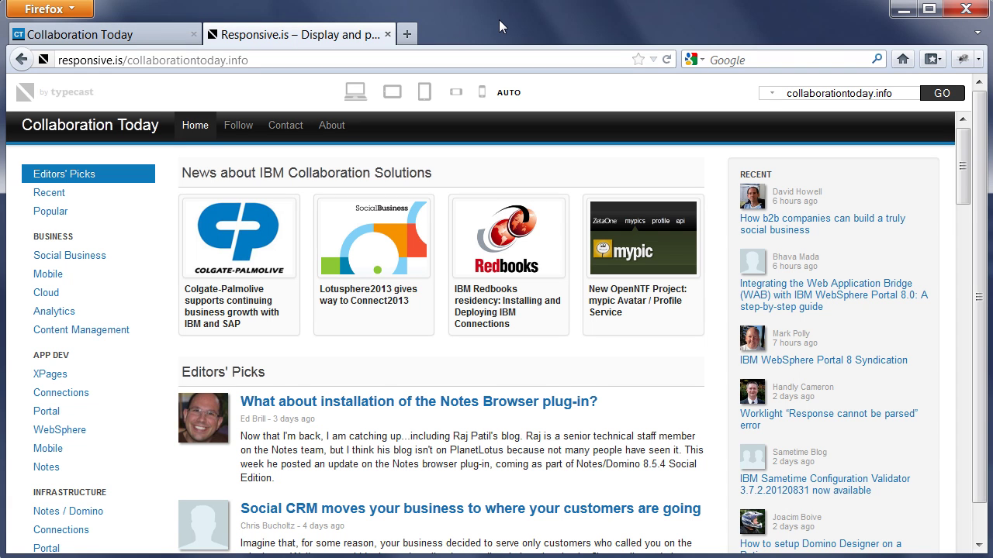
pyautogui.click(393, 93)
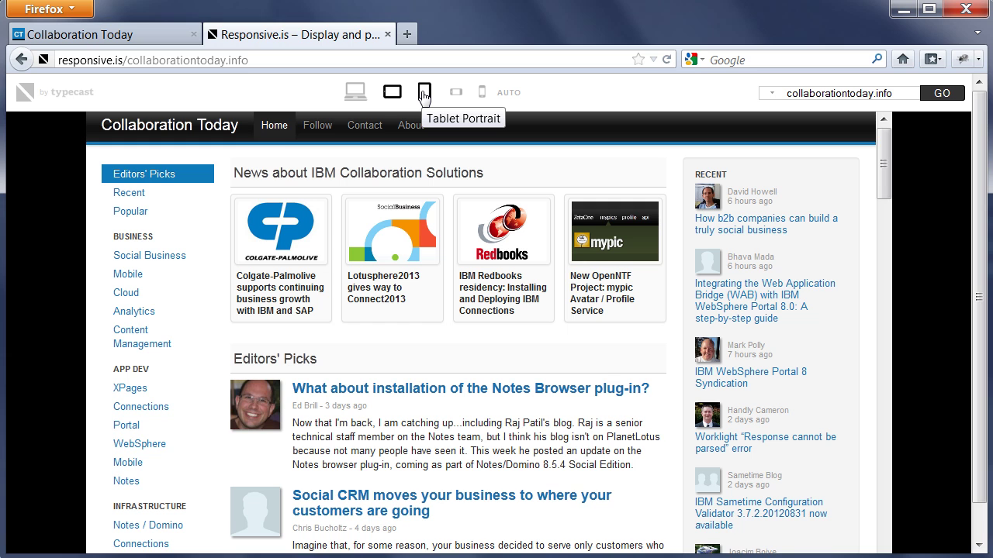
pyautogui.click(424, 93)
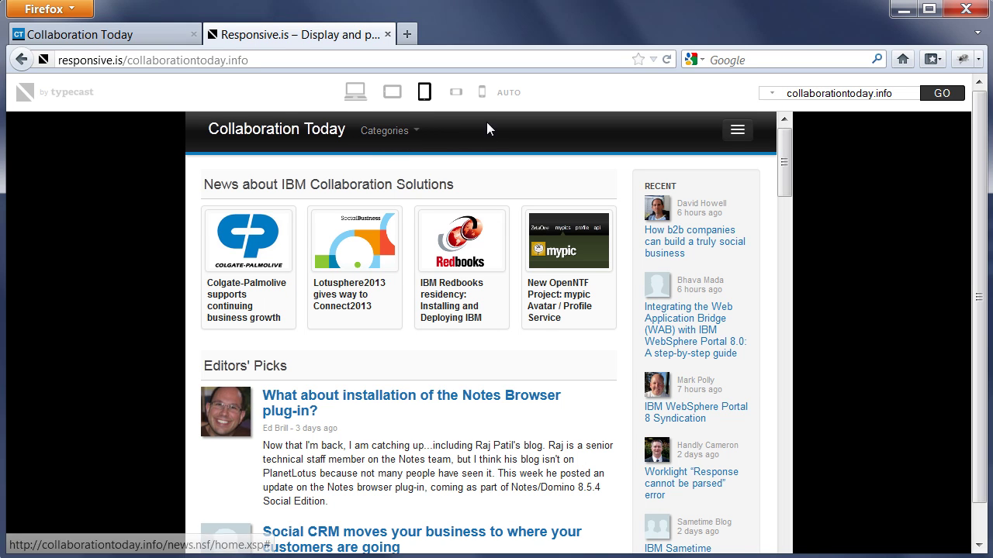
pyautogui.click(456, 96)
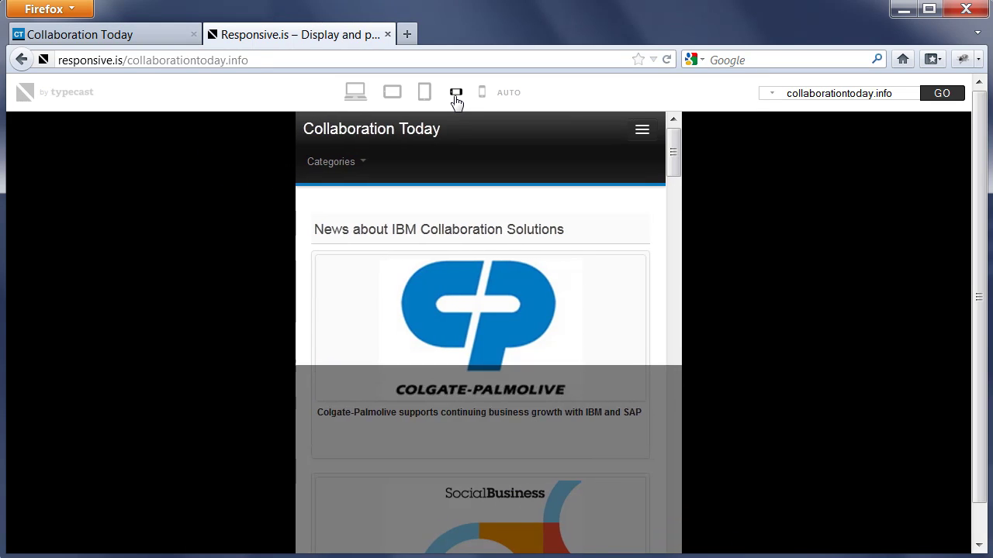
pyautogui.moveTo(668, 152); pyautogui.dragTo(673, 264)
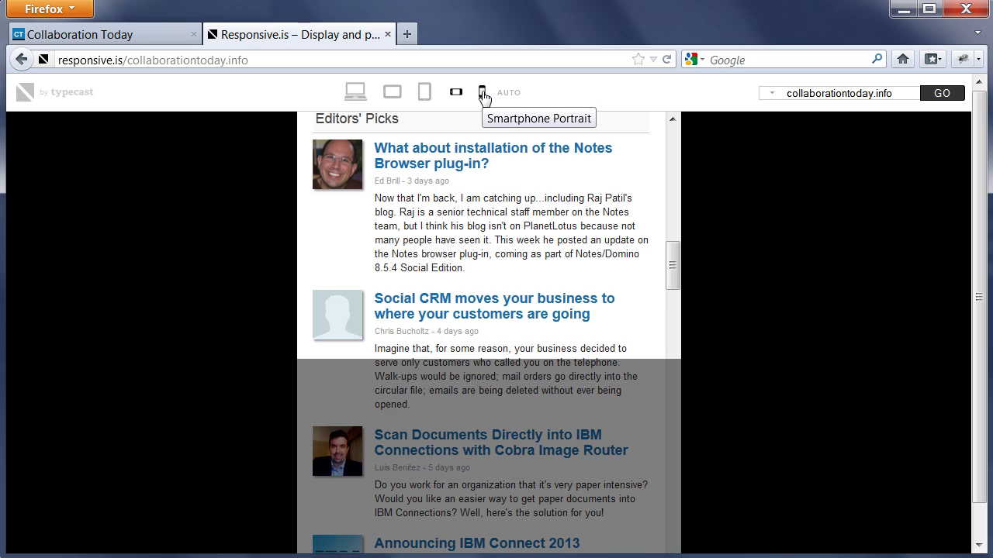
# - Preview the site in smartphone portrait size and show its App Dev - XPages category
pyautogui.click(482, 94)
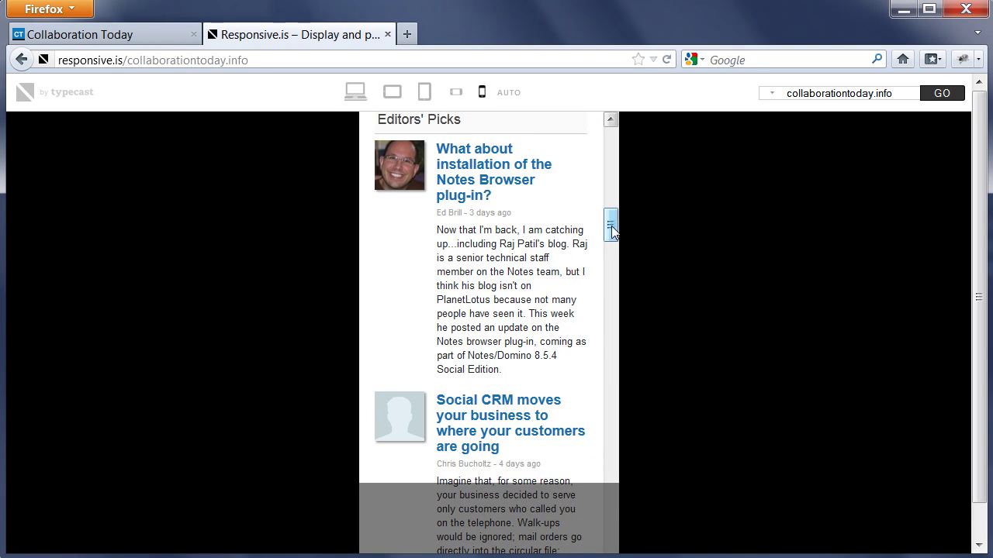
pyautogui.moveTo(612, 230); pyautogui.dragTo(611, 148)
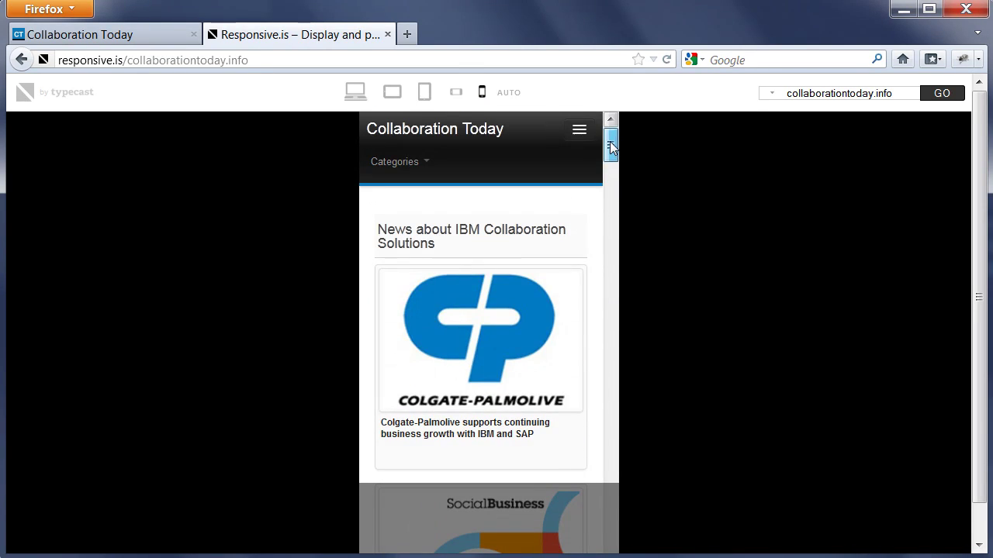
pyautogui.click(414, 163)
pyautogui.click(456, 344)
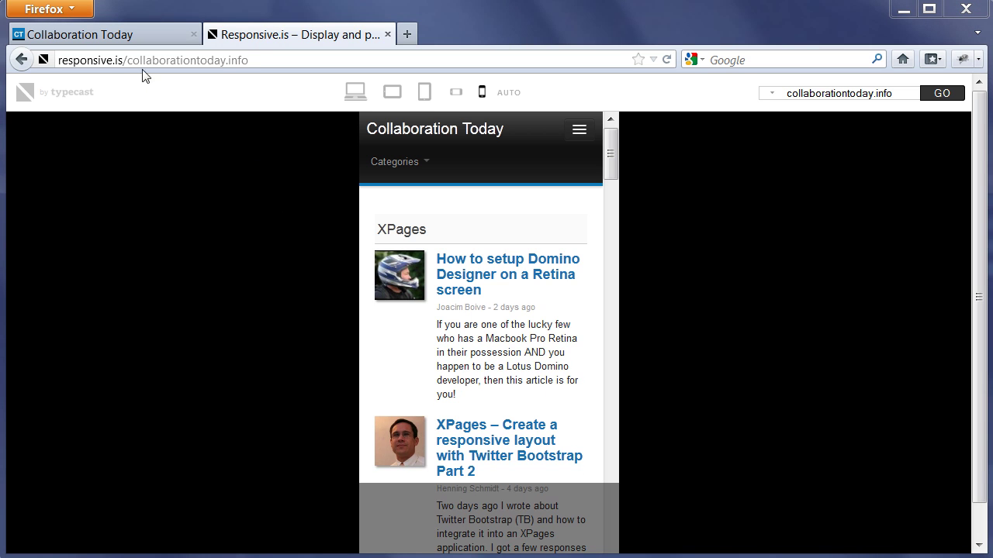
# - Return to the Collaboration Today site and read its About page, including the list of category moderators
pyautogui.click(121, 39)
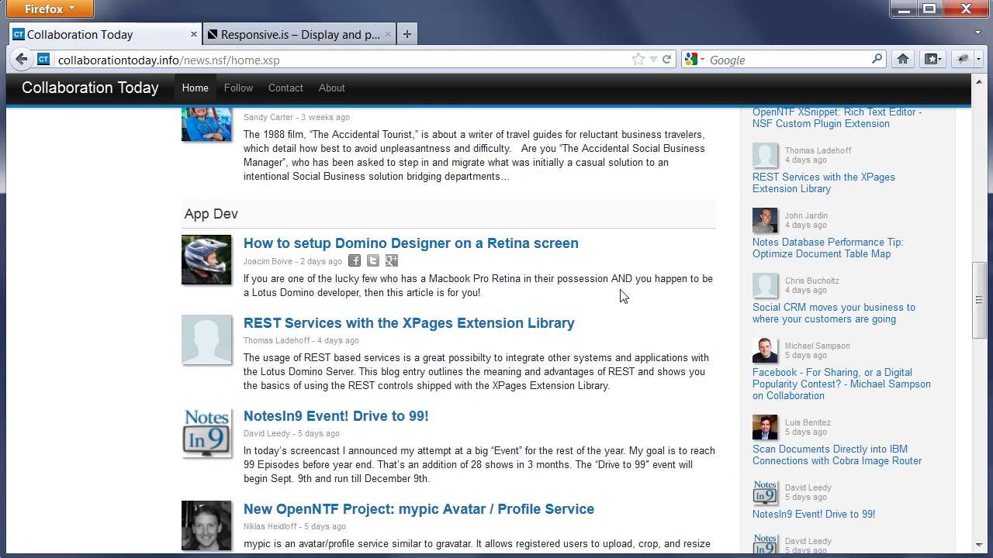
pyautogui.scroll(8, 682, 321)
pyautogui.scroll(5, 724, 342)
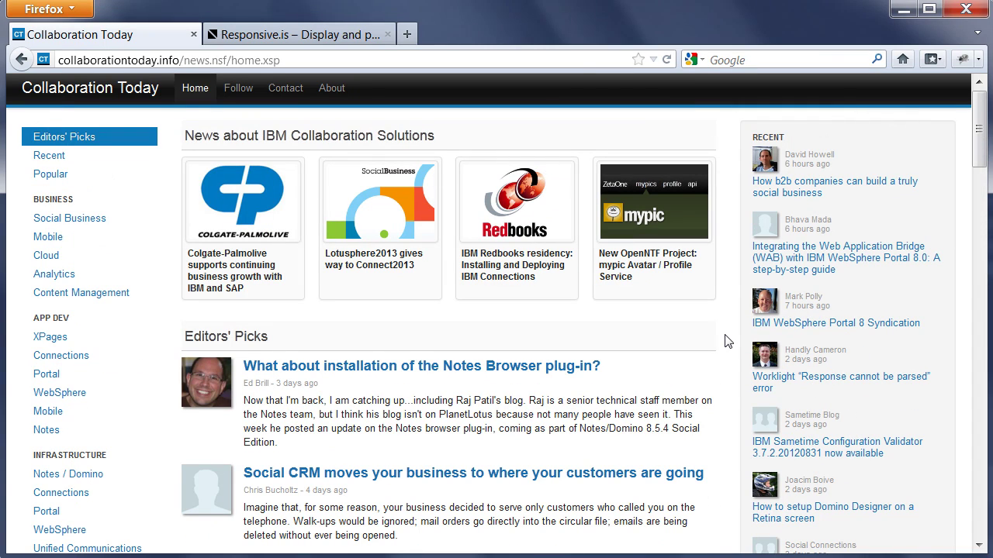
pyautogui.click(327, 90)
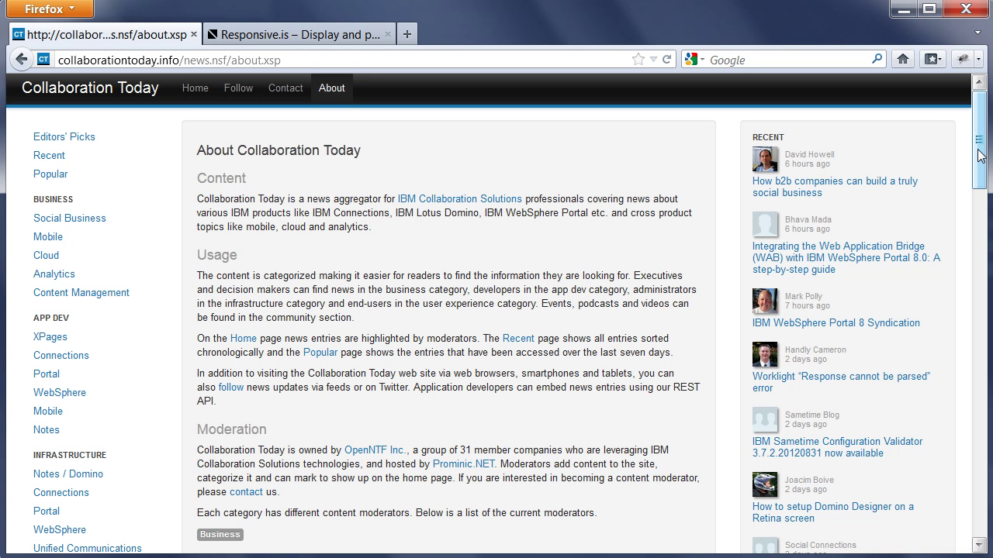
pyautogui.moveTo(978, 155); pyautogui.dragTo(974, 218)
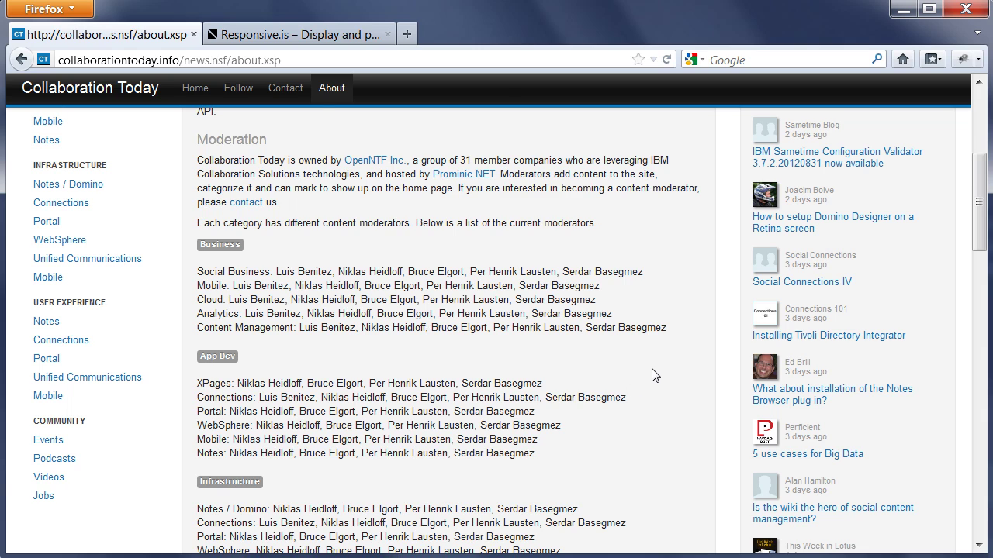
pyautogui.scroll(4, 653, 371)
pyautogui.scroll(3, 653, 371)
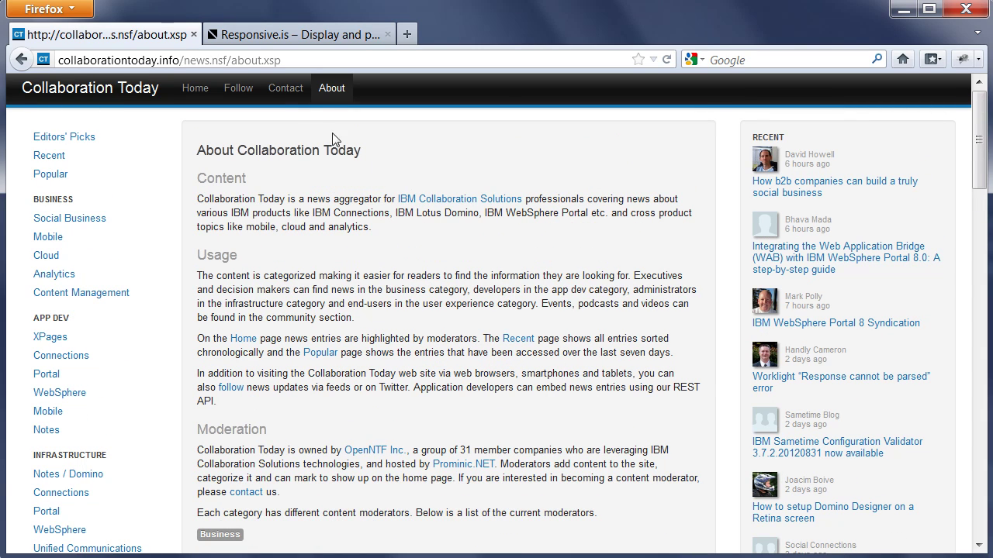
# - Open the Contact page and view the available Category options, leaving Suggest Article selected
pyautogui.click(277, 93)
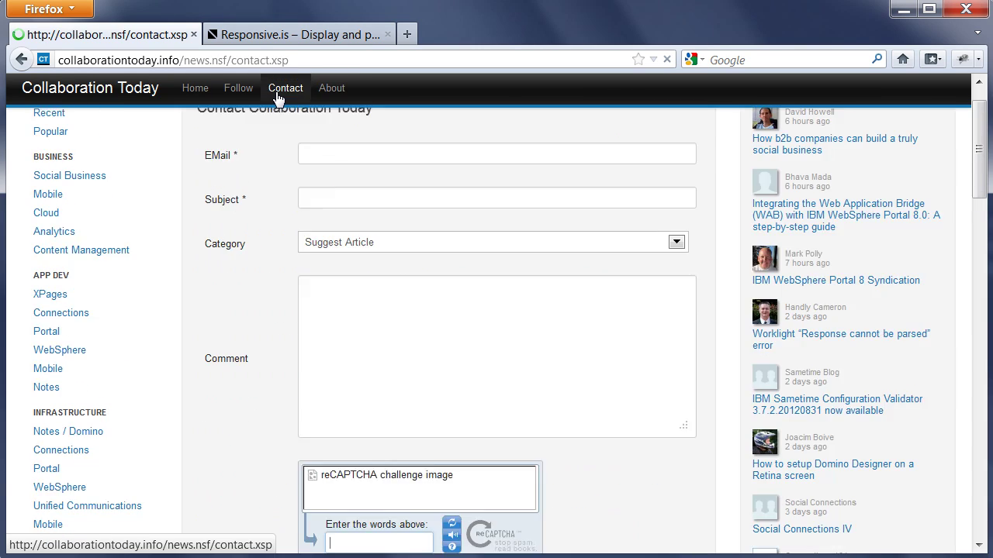
pyautogui.scroll(1, 756, 221)
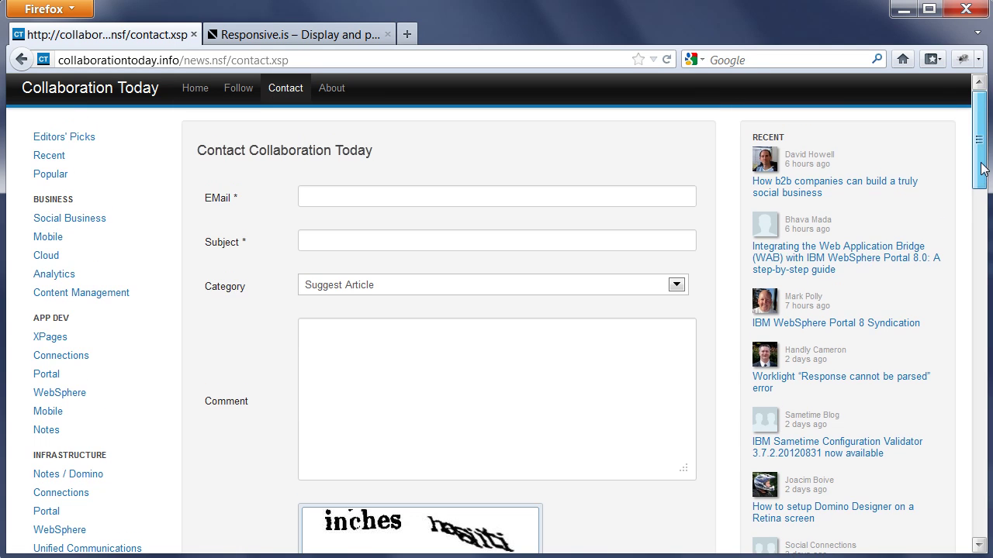
pyautogui.click(677, 285)
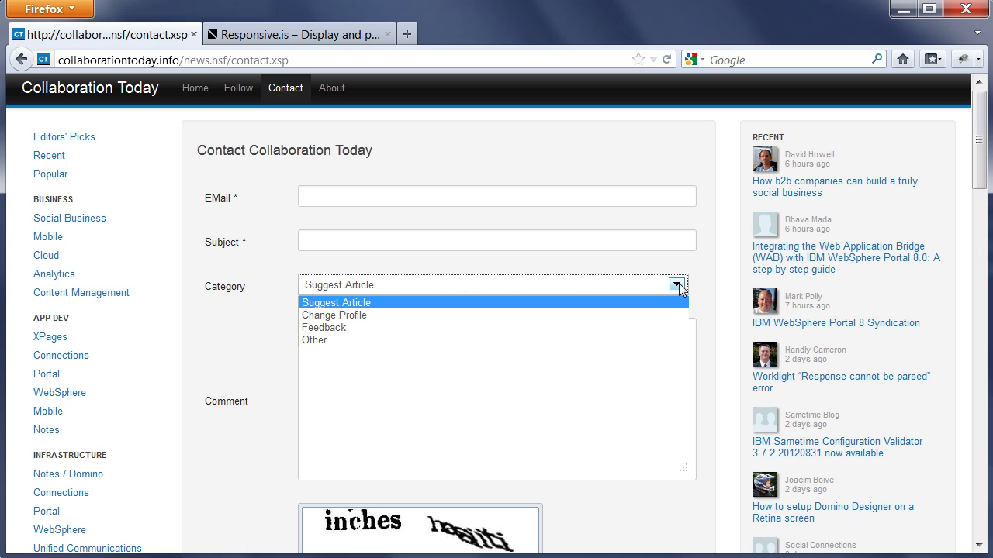
pyautogui.click(677, 284)
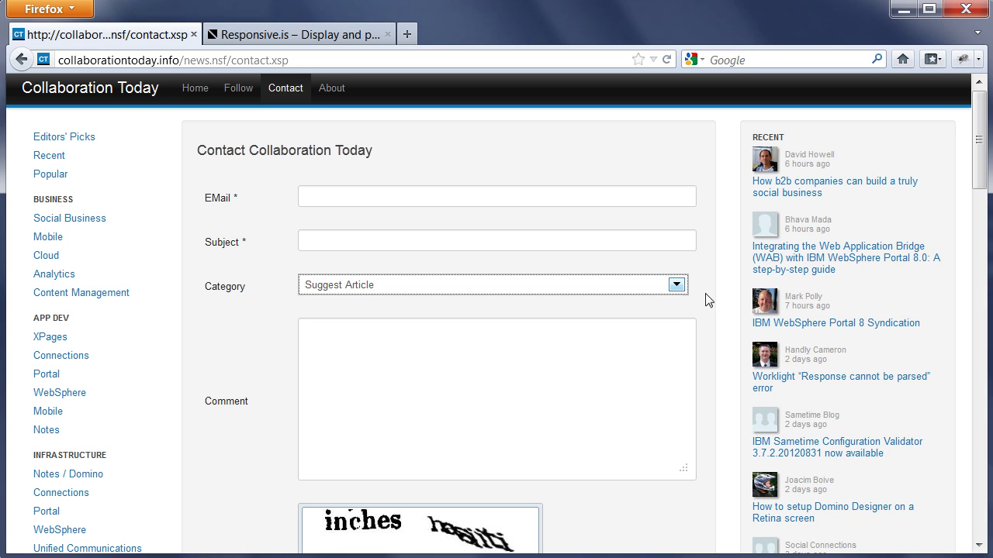
pyautogui.click(233, 89)
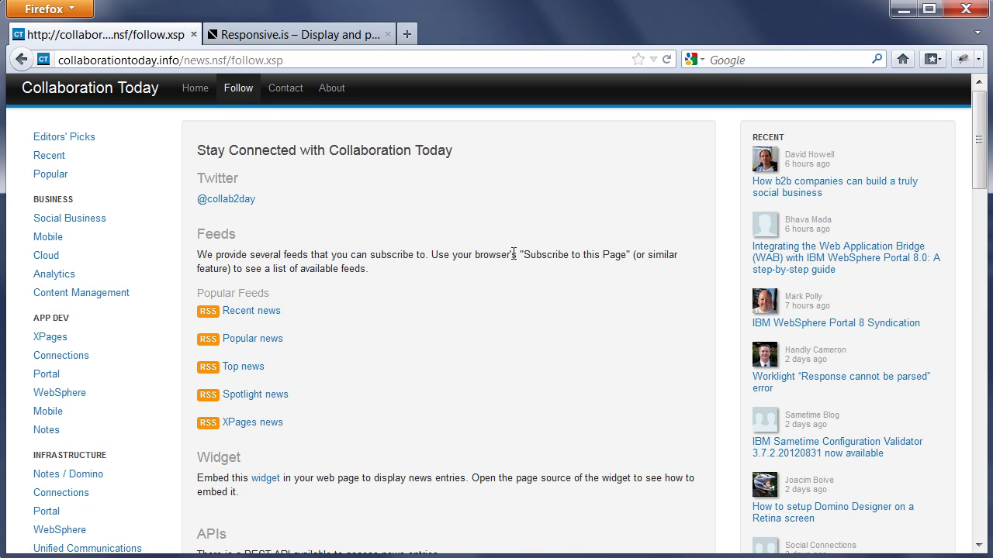
pyautogui.rightClick(253, 199)
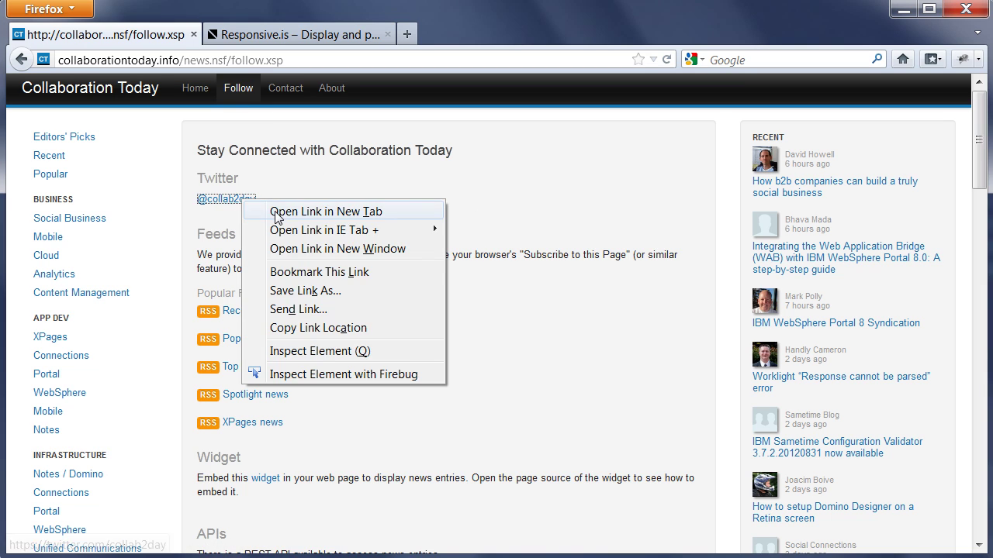
pyautogui.click(278, 218)
pyautogui.click(290, 34)
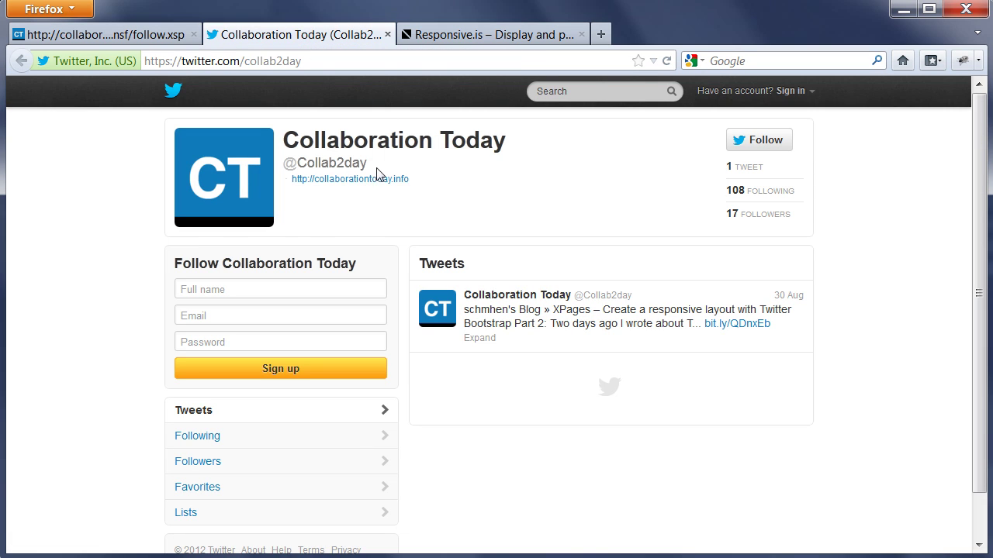
pyautogui.click(388, 34)
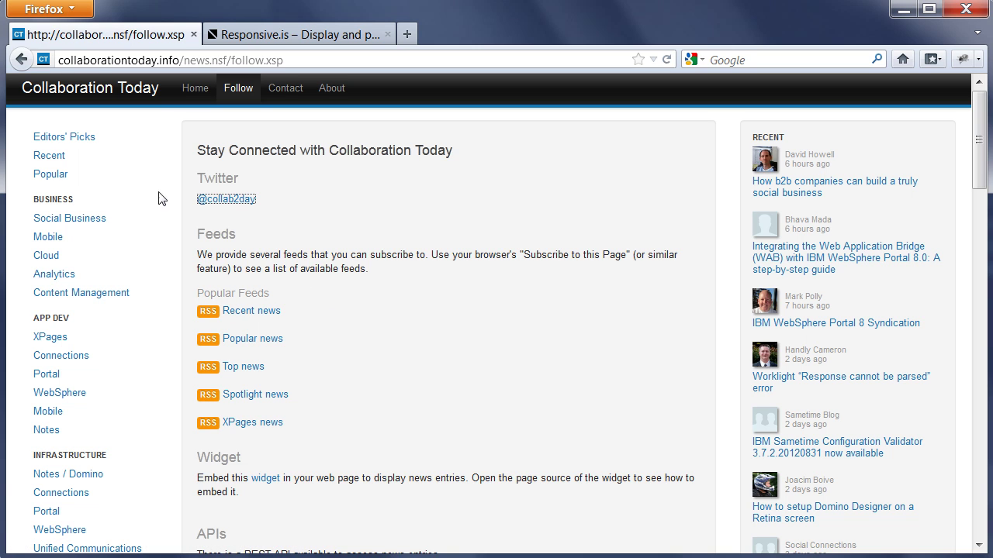
# - View the Recent news RSS feed, return to the Follow page and show the list of feeds available for subscription
pyautogui.click(234, 316)
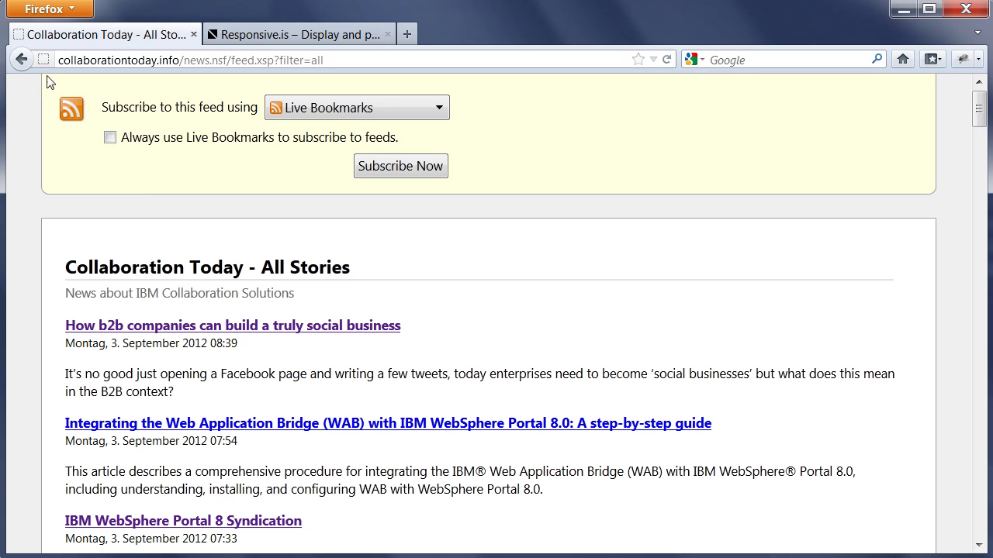
pyautogui.click(21, 60)
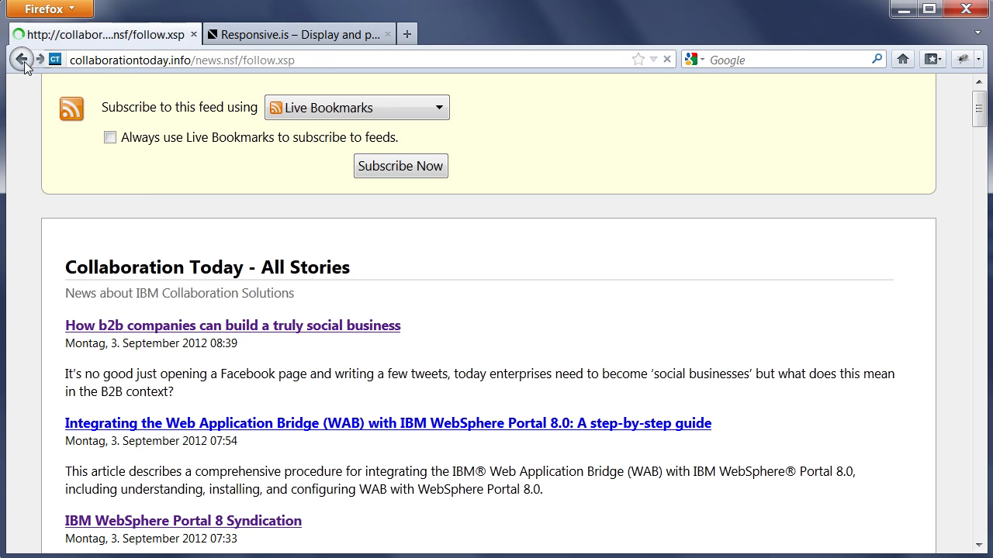
pyautogui.click(940, 60)
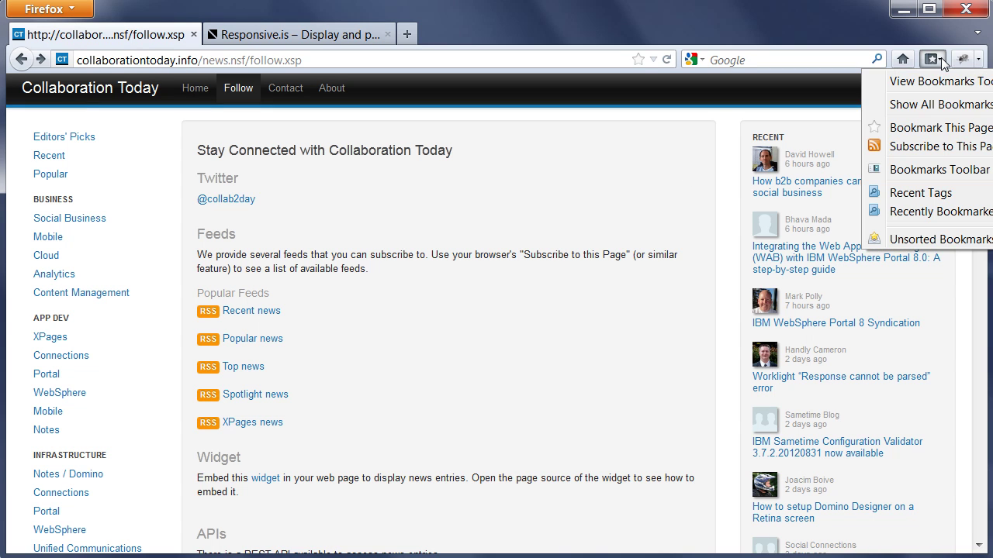
pyautogui.moveTo(905, 149)
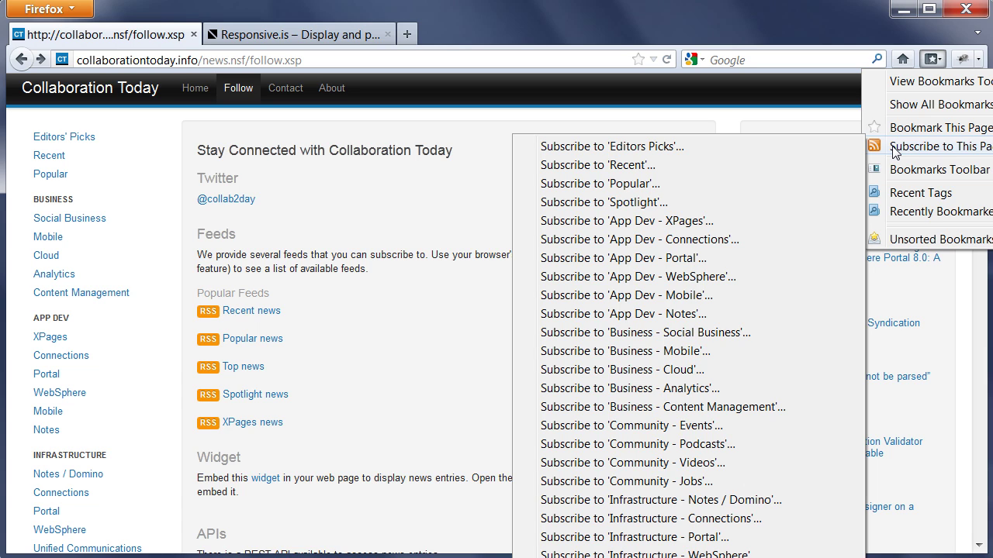
pyautogui.click(436, 215)
# - Display the embeddable news widget from the Follow page's Widget section in a separate tab
pyautogui.scroll(-4, 436, 283)
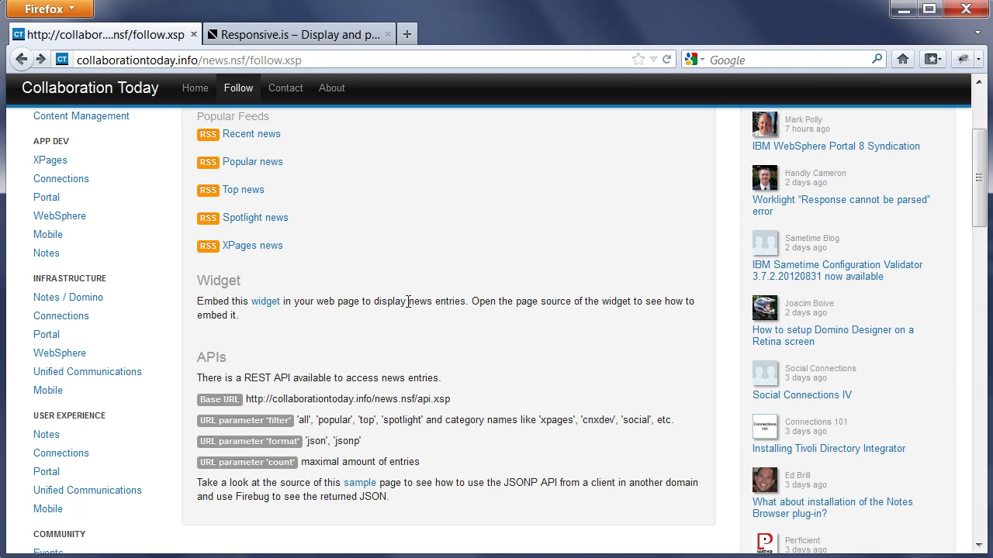
pyautogui.rightClick(271, 305)
pyautogui.click(290, 316)
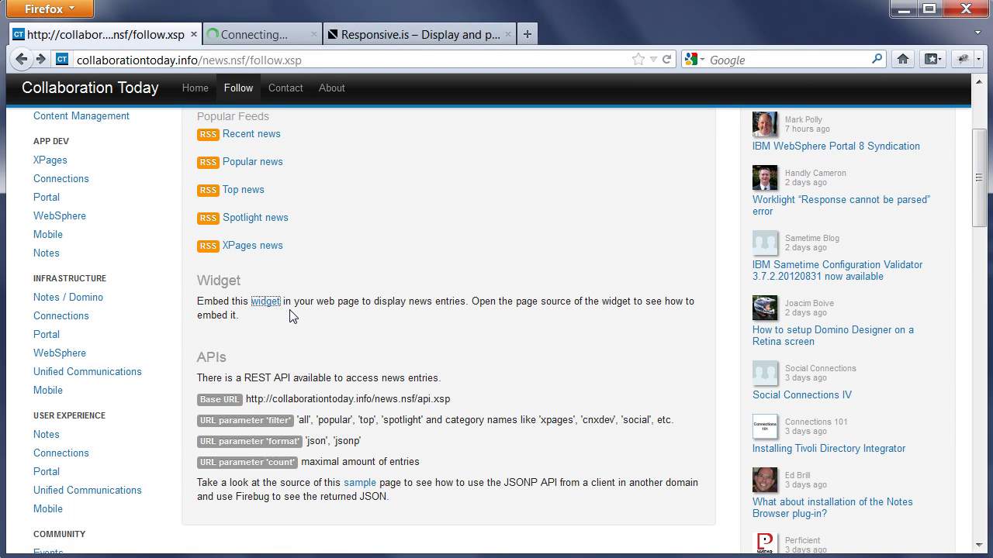
pyautogui.click(308, 35)
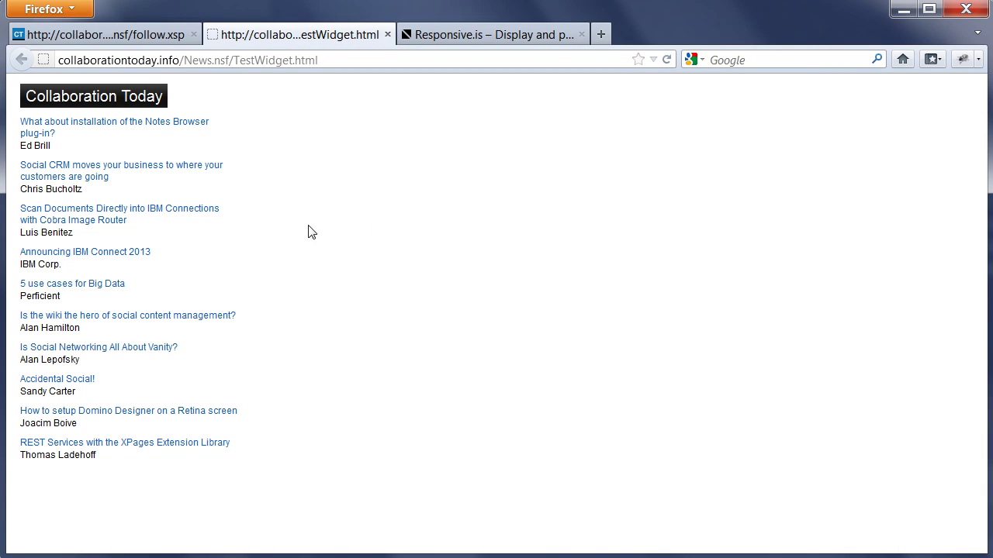
# - Examine the widget page's source code, including its optional default overrides, and close both the source and the widget page
pyautogui.rightClick(278, 180)
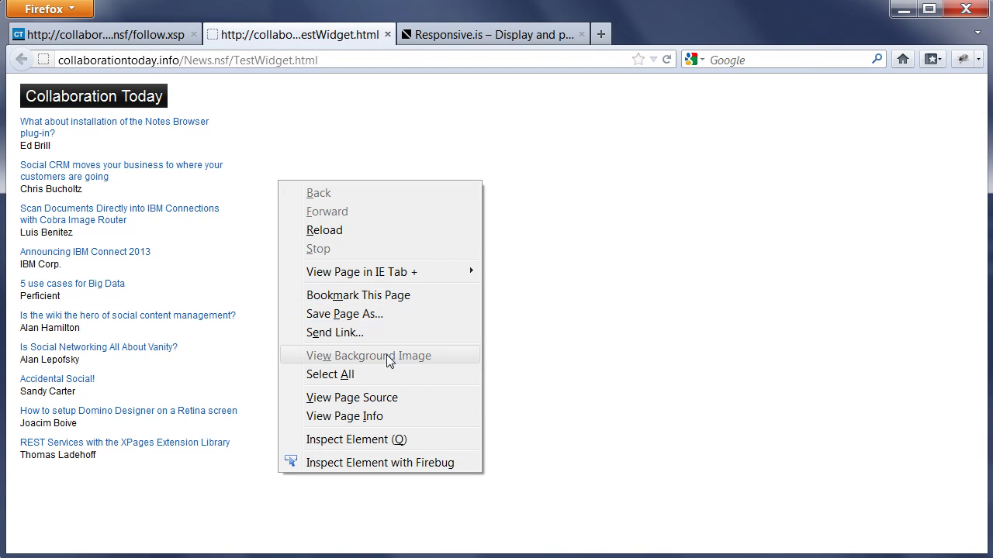
pyautogui.click(388, 398)
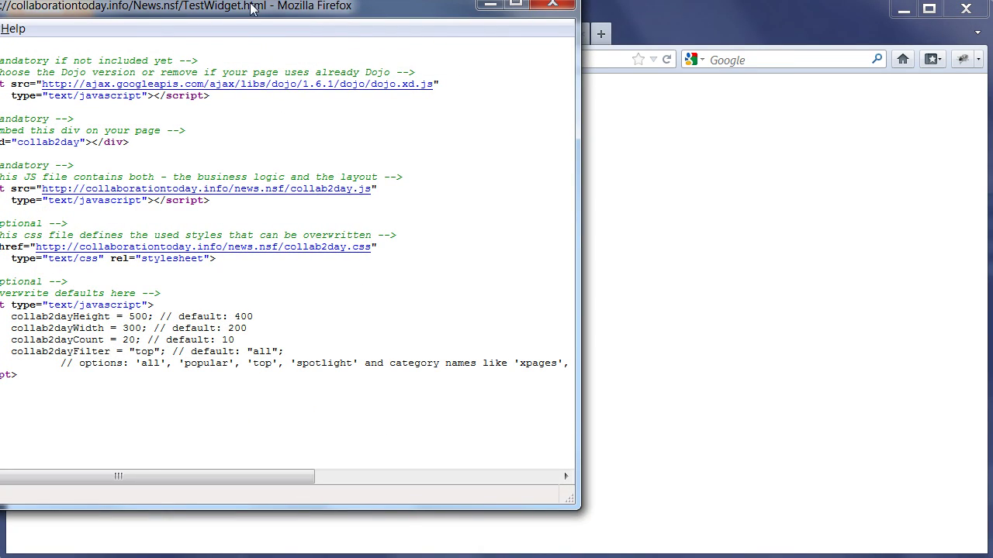
pyautogui.moveTo(250, 9); pyautogui.dragTo(541, 51)
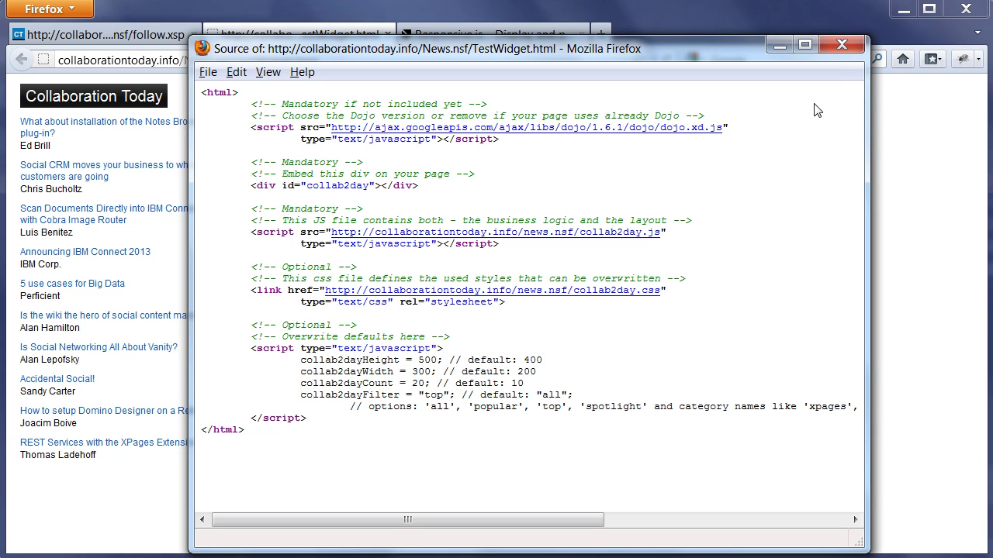
pyautogui.click(843, 47)
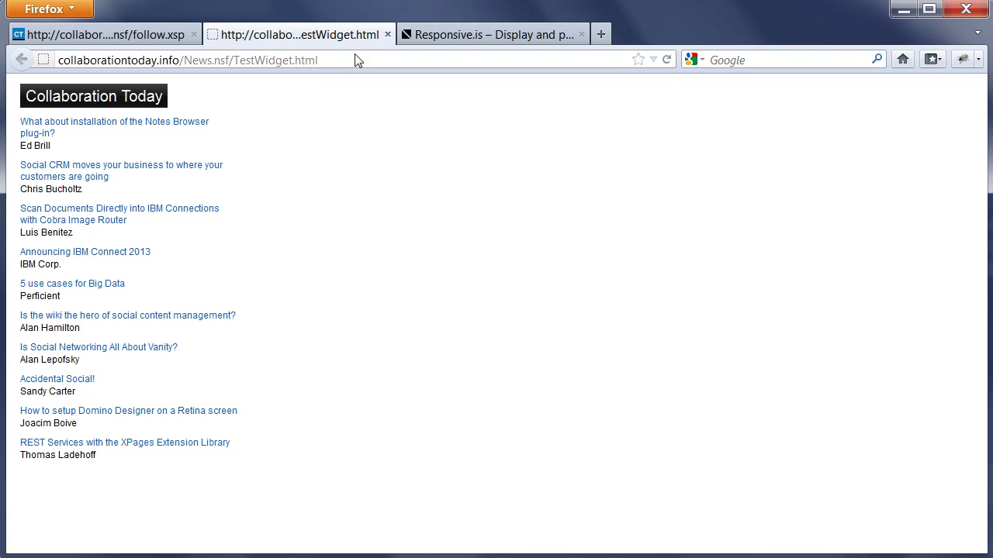
pyautogui.click(388, 35)
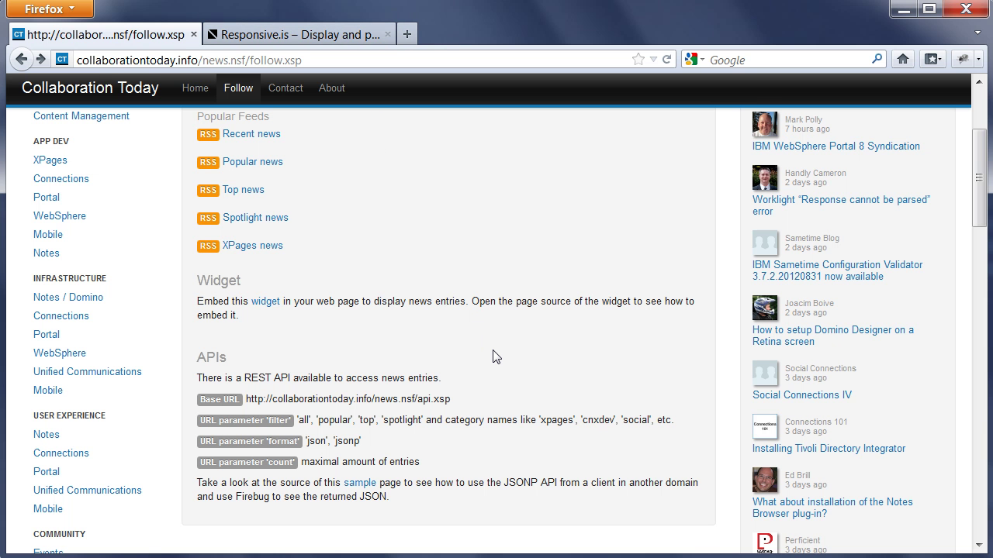
# - Open the JSONP API sample page and inspect its source, highlighting api.xsp?filter=top in the request URL
pyautogui.rightClick(362, 486)
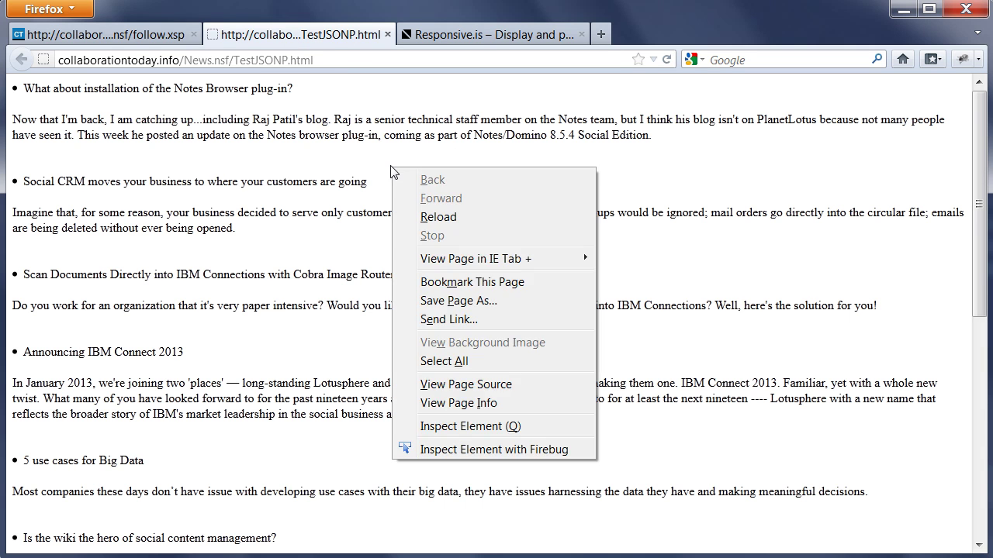
pyautogui.click(503, 385)
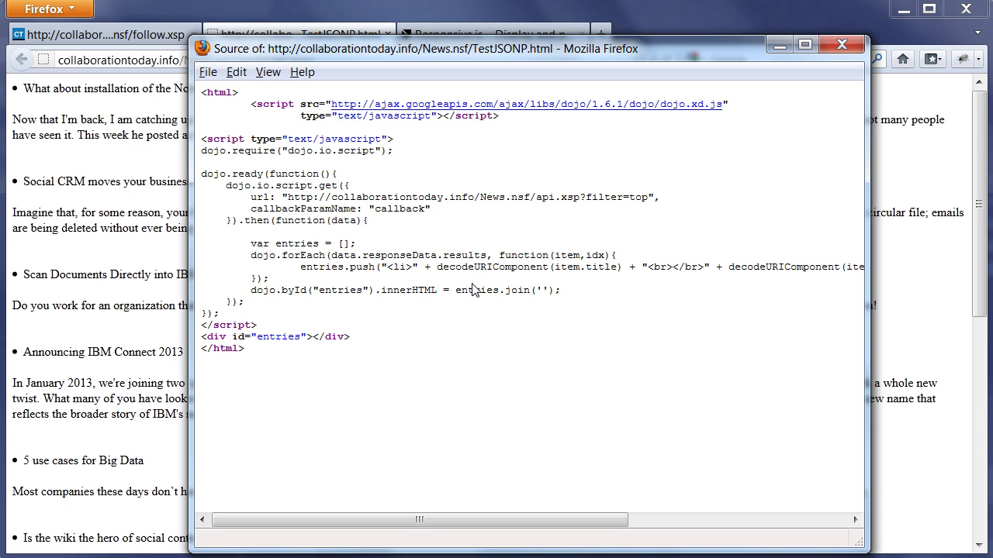
pyautogui.moveTo(536, 197); pyautogui.dragTo(648, 194)
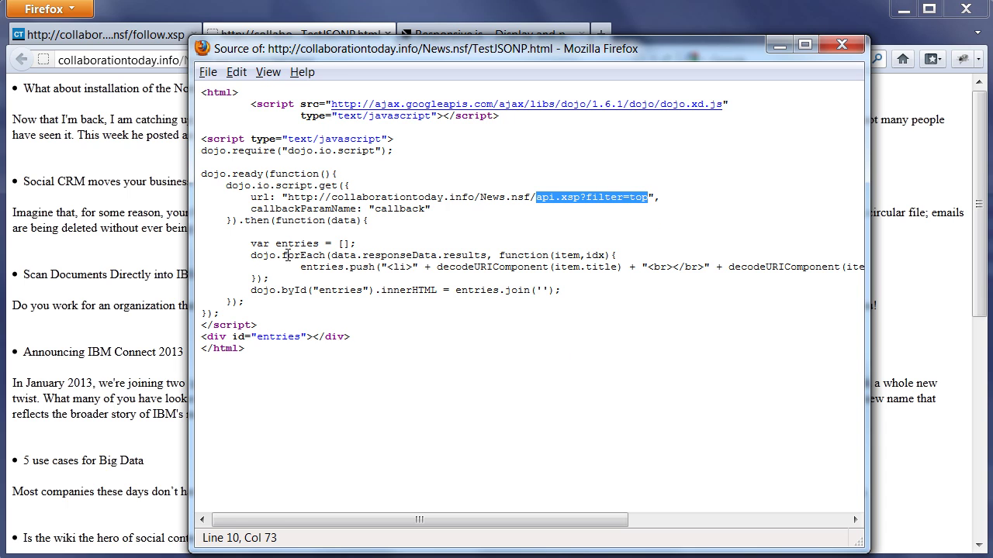
pyautogui.click(841, 45)
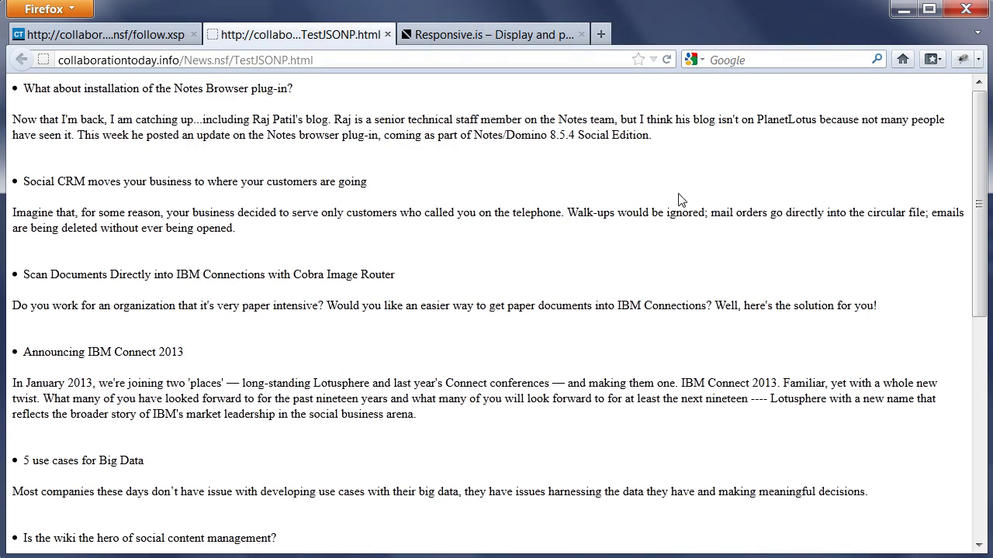
# - Capture the sample page's network requests with Firebug and expand the api.xsp request's JSON response data and results
pyautogui.click(964, 61)
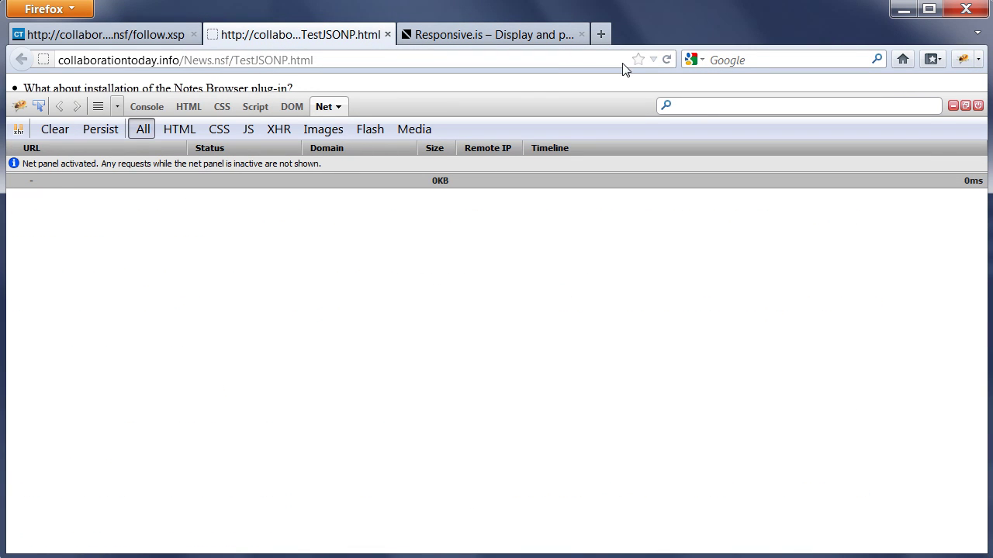
pyautogui.click(666, 59)
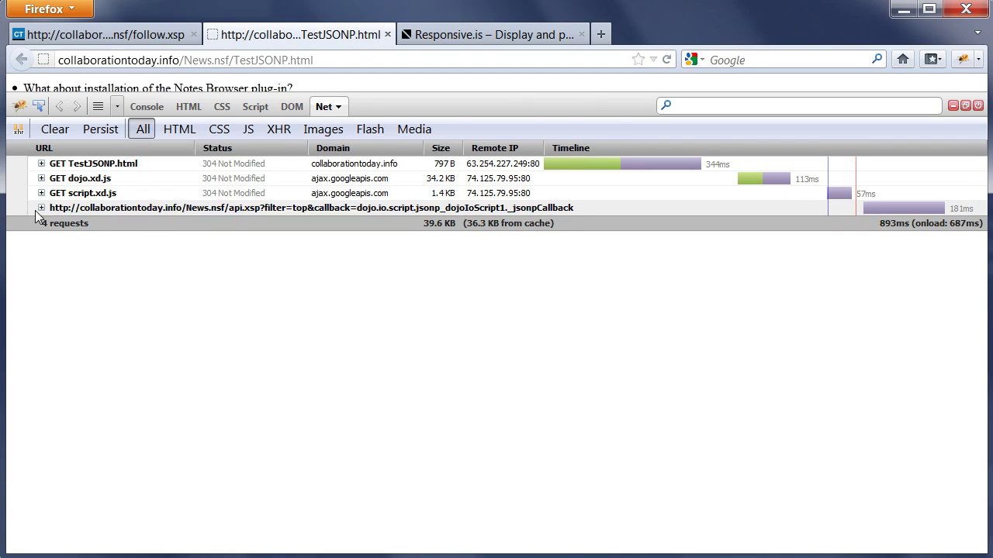
pyautogui.click(39, 209)
pyautogui.click(248, 228)
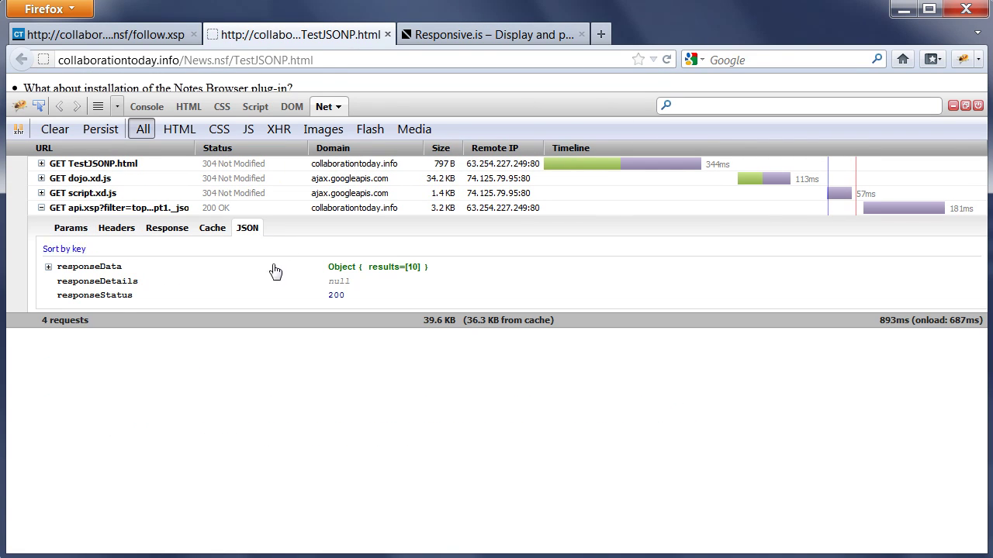
pyautogui.click(49, 267)
pyautogui.click(62, 284)
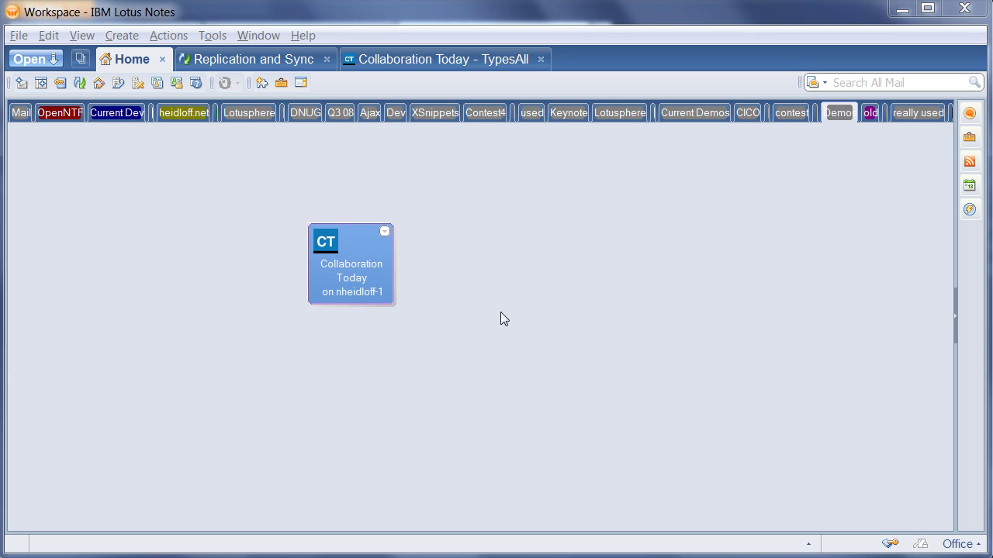
# - Switch to Lotus Notes and review a moderator's roles in the Collaboration Today access control list, leaving it without changes
pyautogui.rightClick(365, 264)
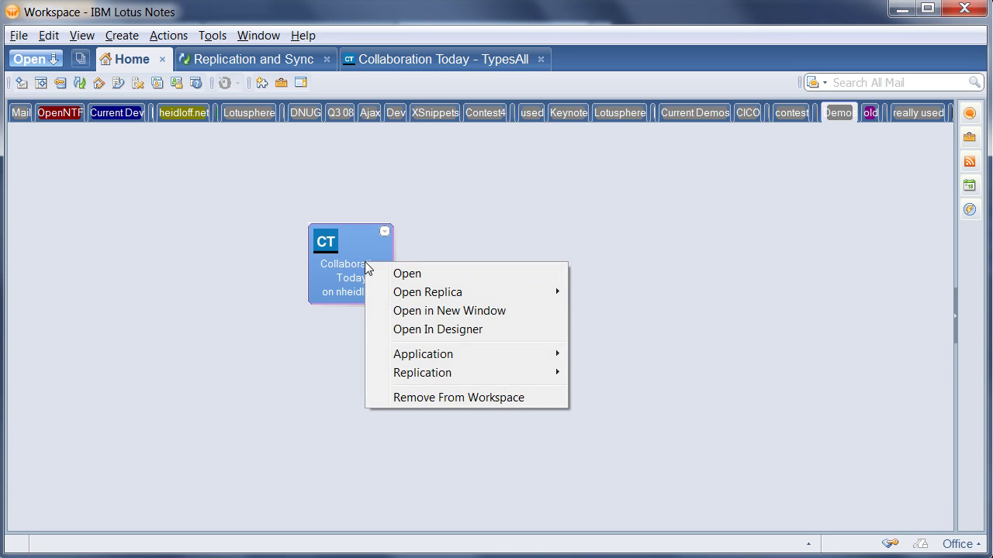
pyautogui.moveTo(519, 359)
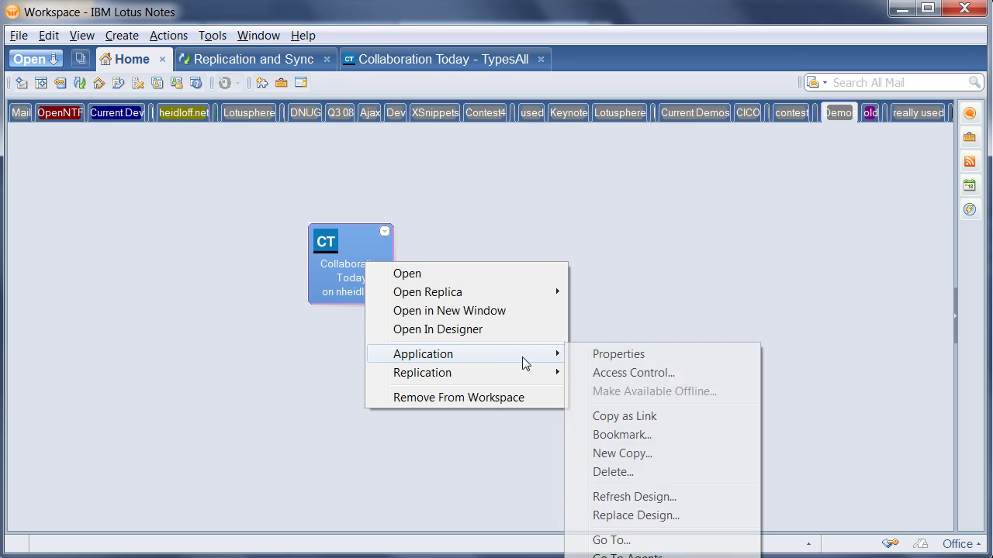
pyautogui.click(609, 376)
pyautogui.moveTo(496, 149); pyautogui.dragTo(575, 44)
pyautogui.click(385, 348)
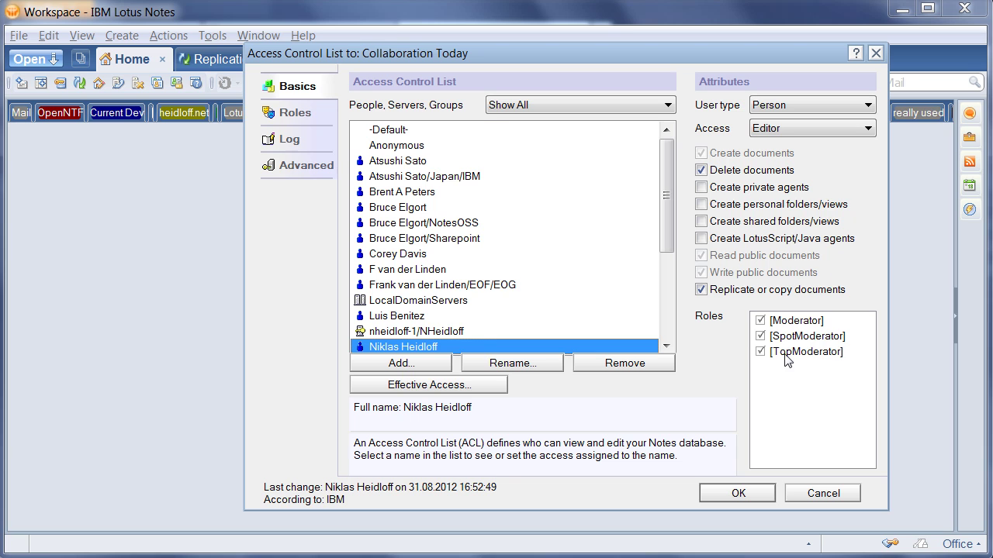
pyautogui.click(831, 498)
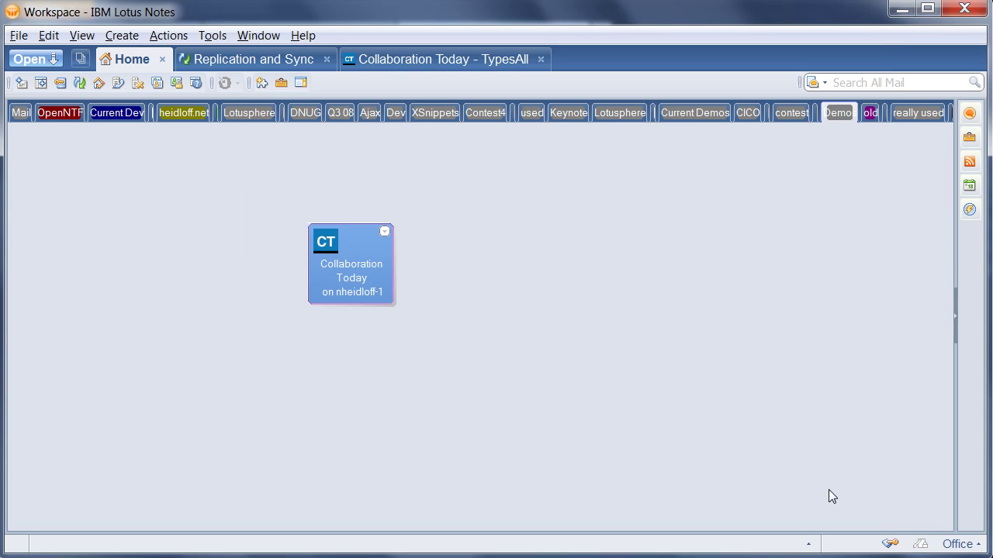
# - Open the Collaboration Today database's TypesAll view, inspect the XPages type document, and leave Notes
pyautogui.doubleClick(347, 269)
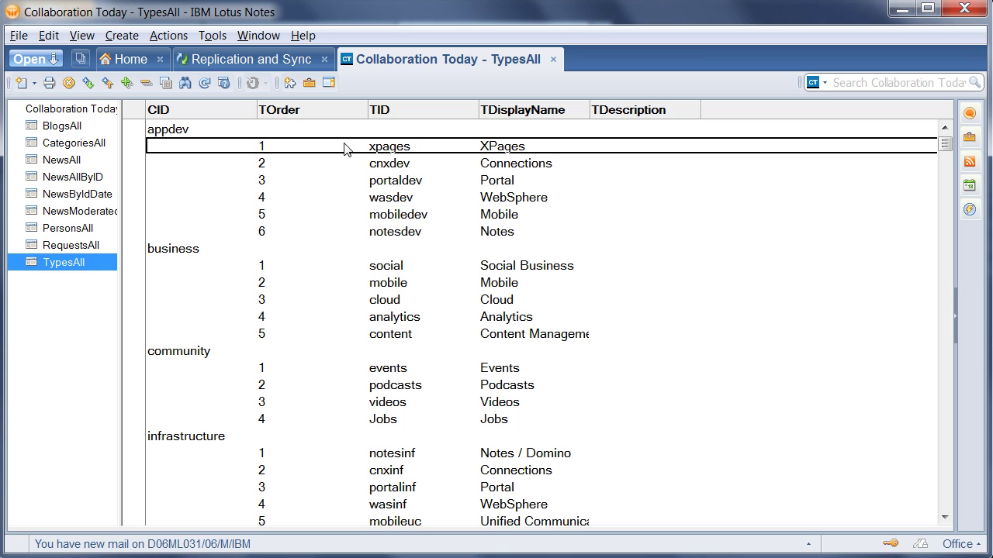
pyautogui.doubleClick(344, 148)
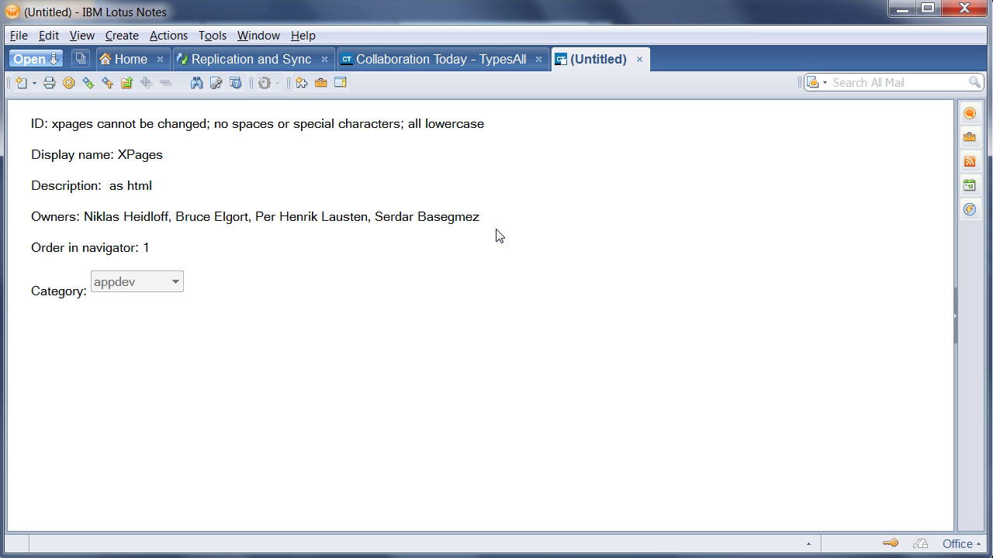
pyautogui.click(639, 60)
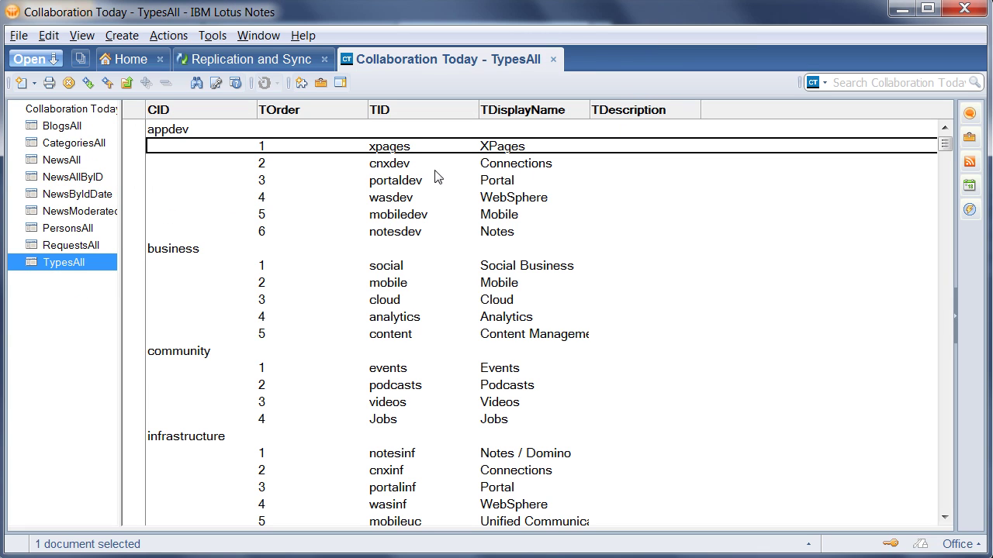
pyautogui.click(902, 9)
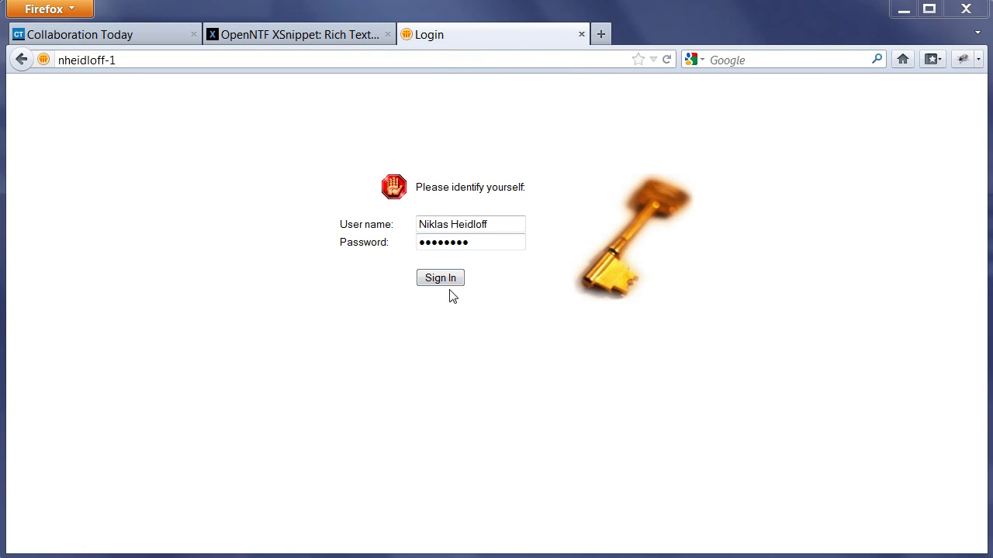
# - Sign in to the nheidloff-1 server in Firefox and reload the Collaboration Today home page to show the moderator options
pyautogui.click(428, 281)
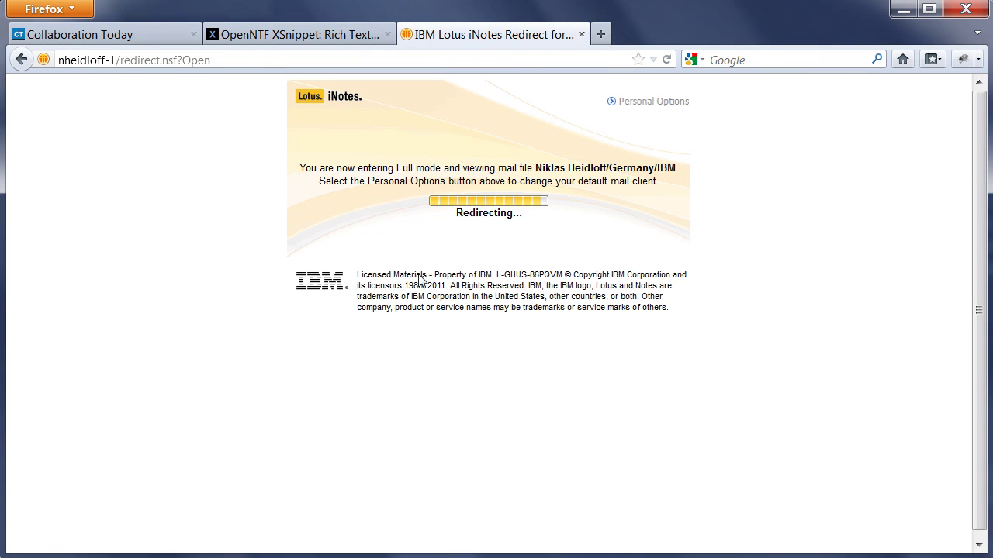
pyautogui.click(107, 35)
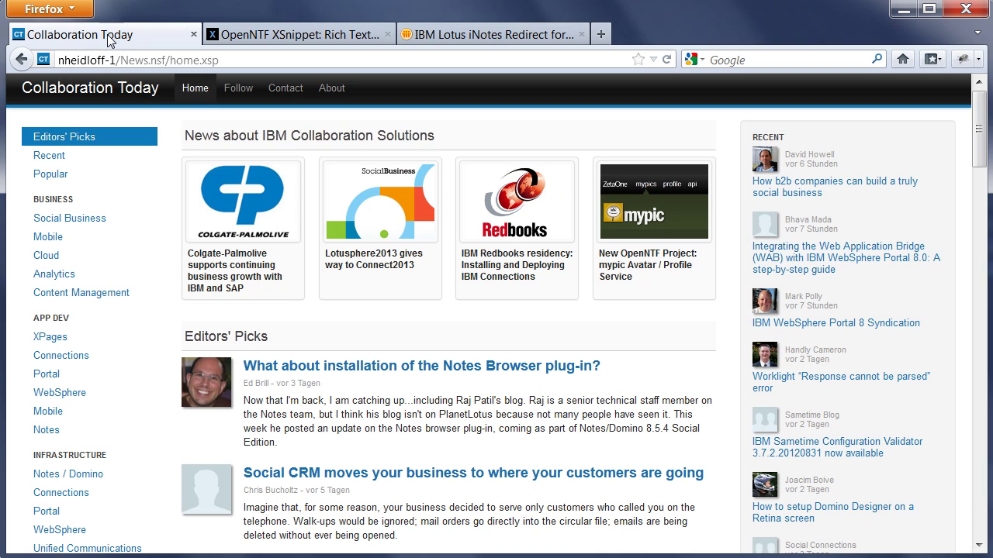
pyautogui.click(665, 60)
pyautogui.moveTo(546, 389)
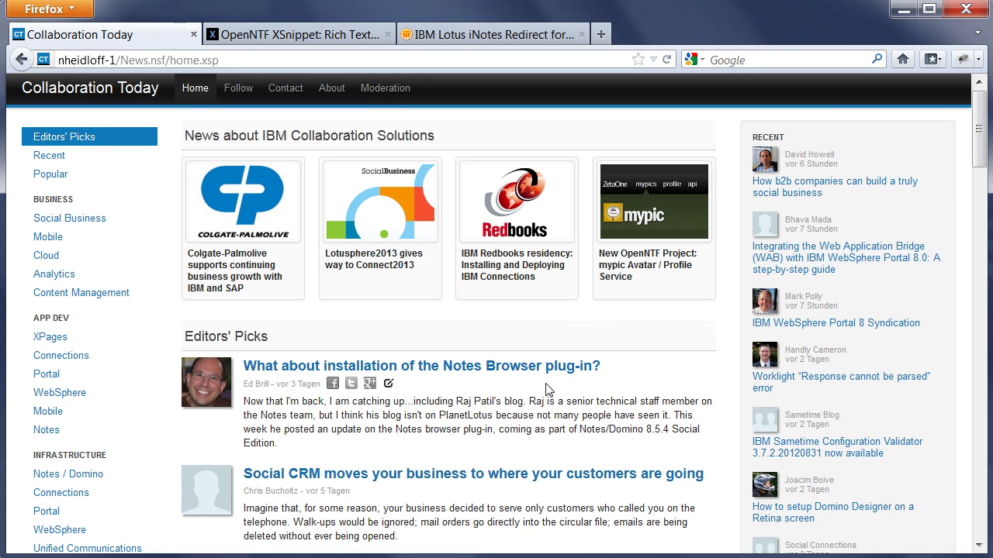
# - Open the Notes Browser plug-in story for editing, close the iNotes Redirect page, and review the entry's fields and type options
pyautogui.click(388, 384)
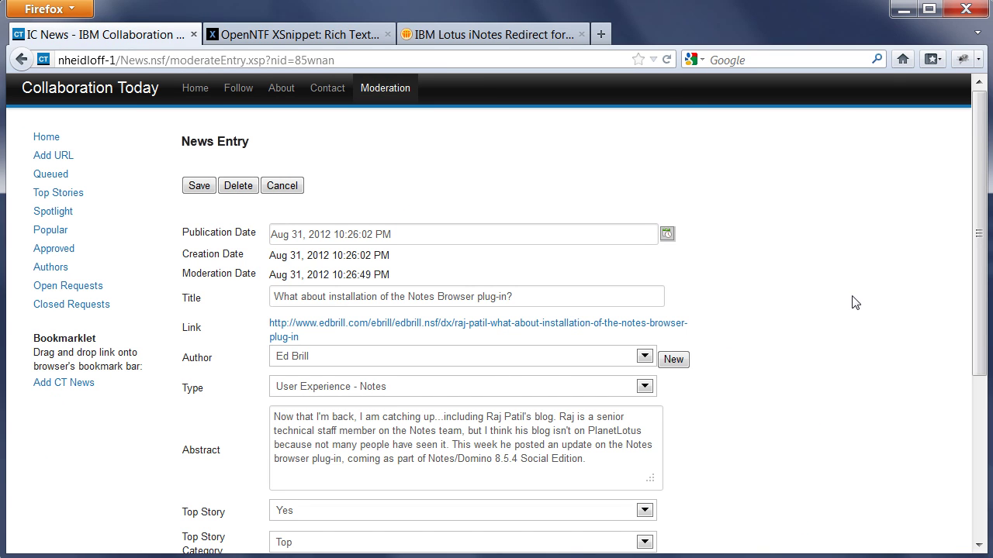
pyautogui.click(582, 34)
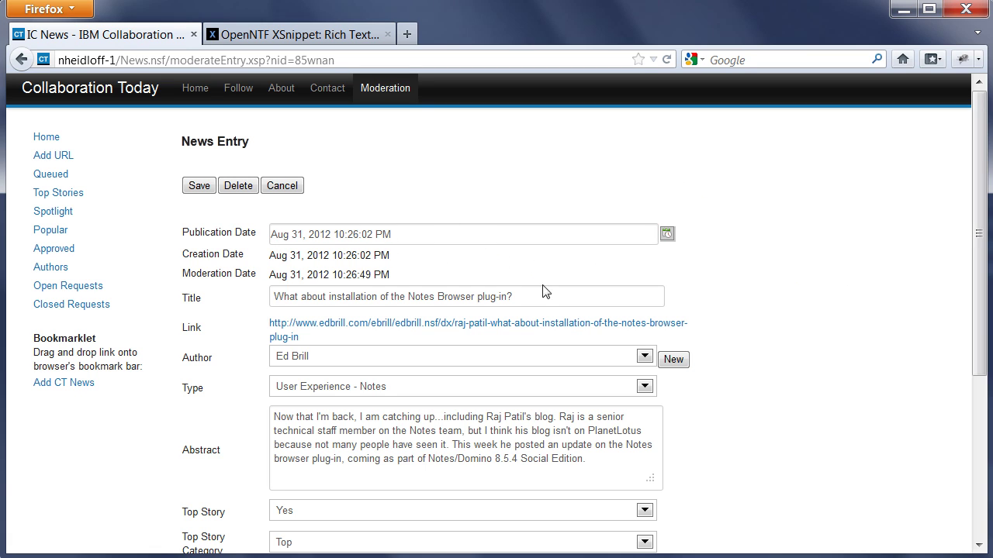
pyautogui.click(395, 359)
pyautogui.click(396, 358)
pyautogui.moveTo(979, 251); pyautogui.dragTo(973, 348)
pyautogui.click(644, 230)
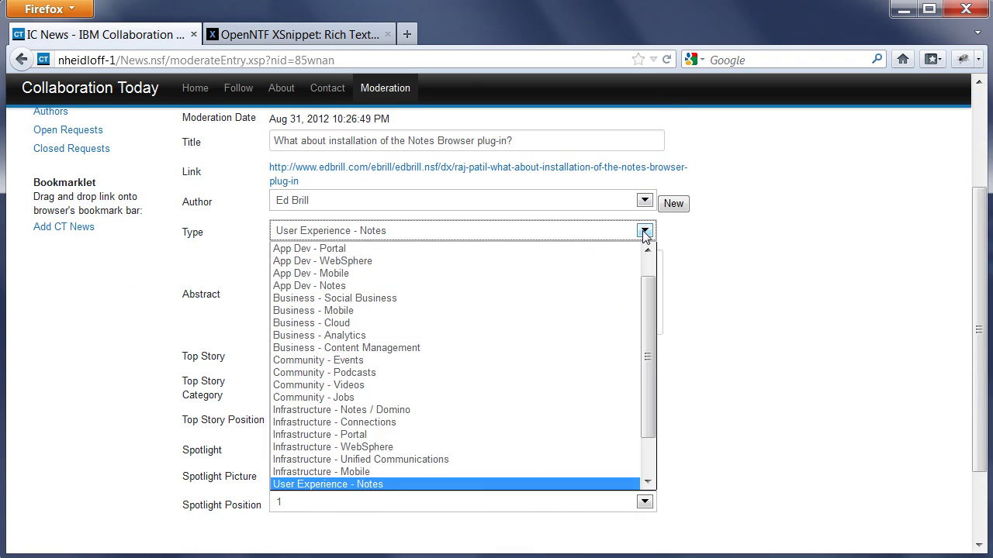
pyautogui.click(644, 232)
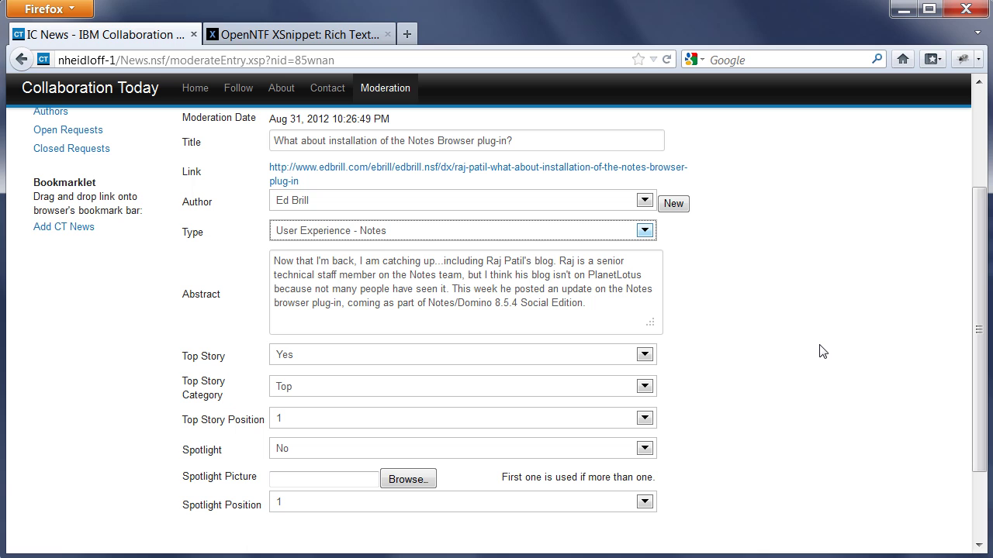
pyautogui.scroll(4, 822, 352)
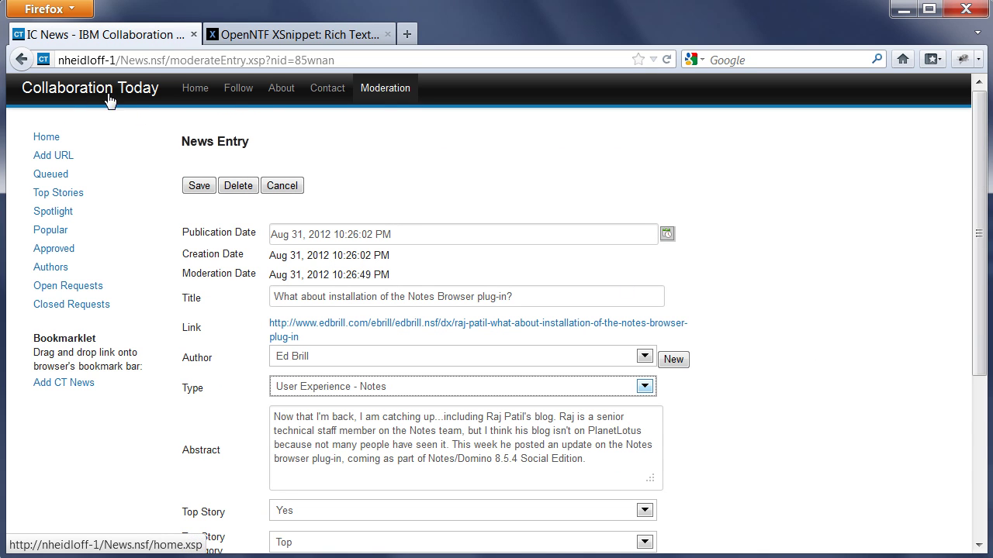
# - Open the moderation area, show Firefox's Bookmarks Toolbar, and add the Add CT News bookmarklet to it
pyautogui.click(379, 92)
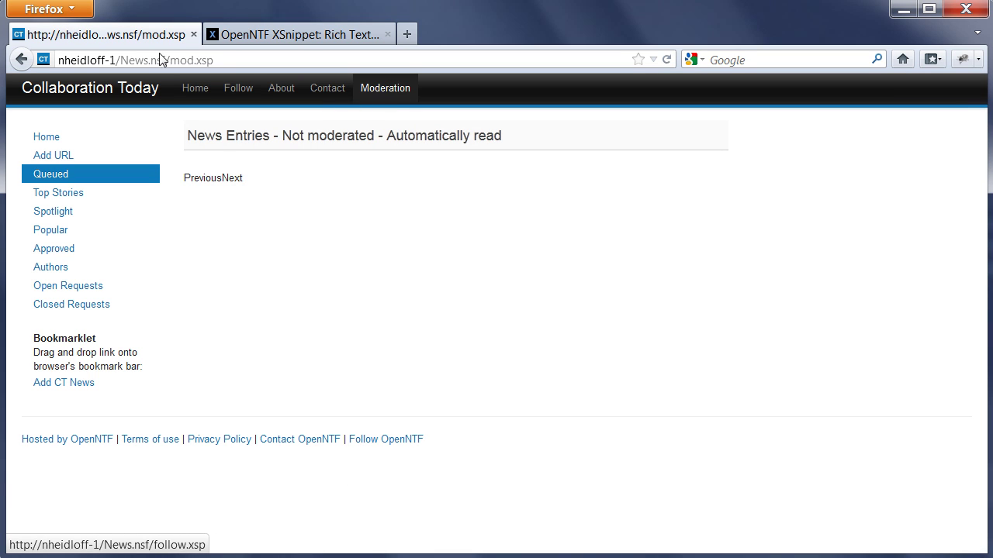
pyautogui.click(47, 11)
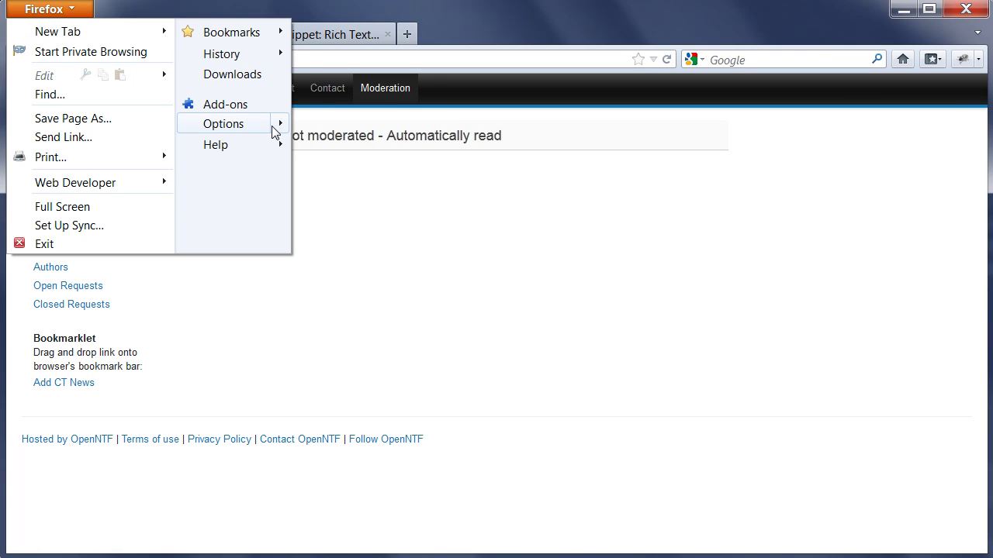
pyautogui.moveTo(271, 129)
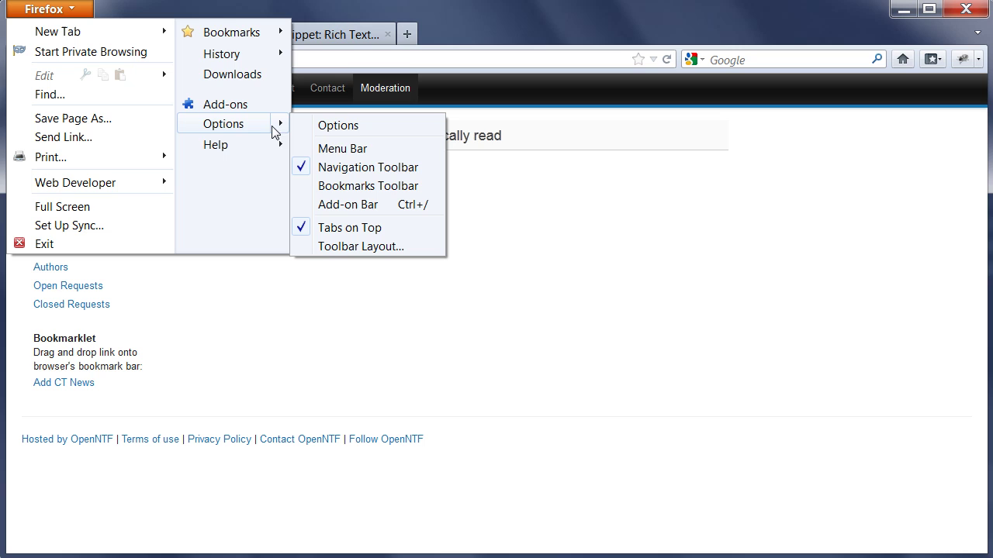
pyautogui.click(367, 186)
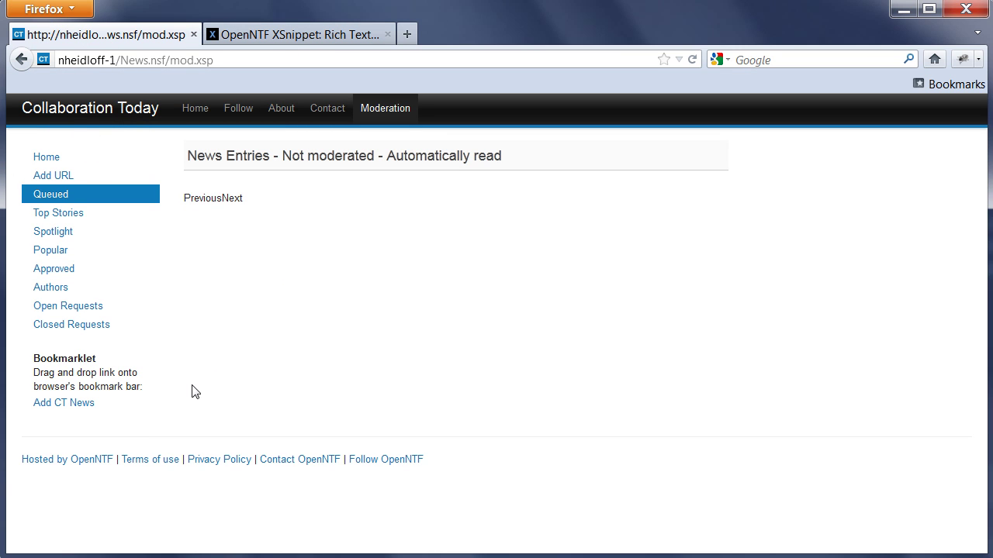
pyautogui.moveTo(57, 408); pyautogui.dragTo(75, 85)
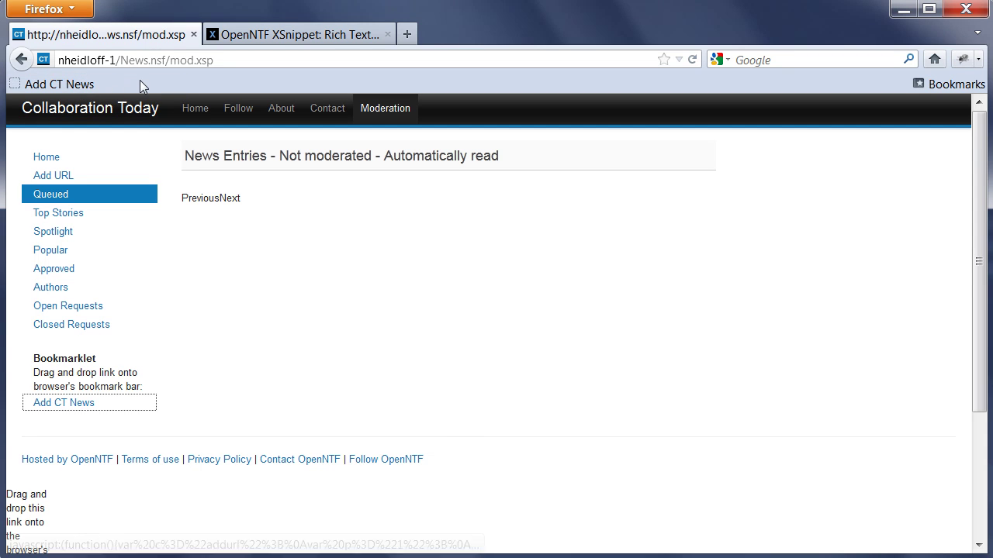
# - Capture the OpenNTF Rich Text Editor XSnippet page as a news entry for editing with the Add CT News bookmarklet
pyautogui.click(256, 34)
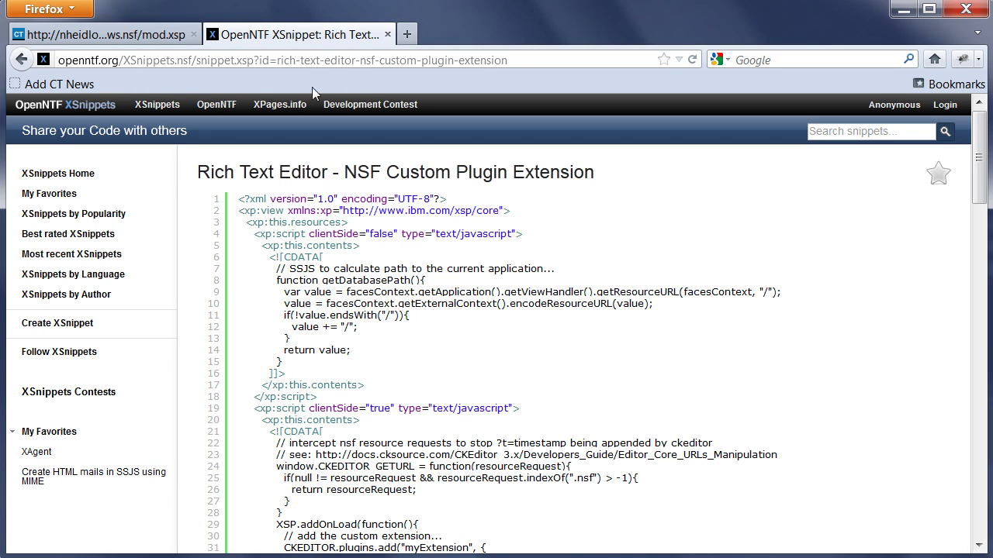
pyautogui.click(70, 85)
pyautogui.click(80, 86)
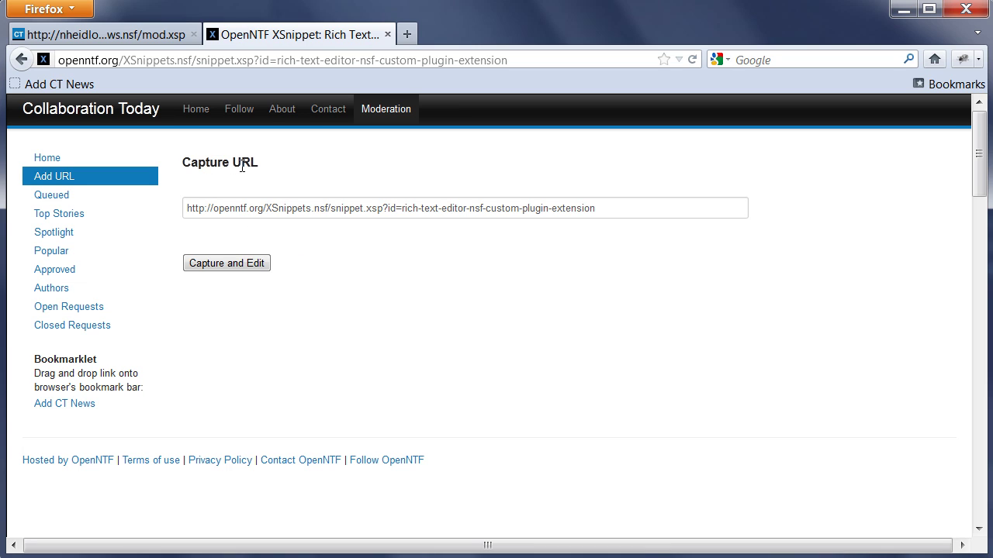
pyautogui.click(233, 263)
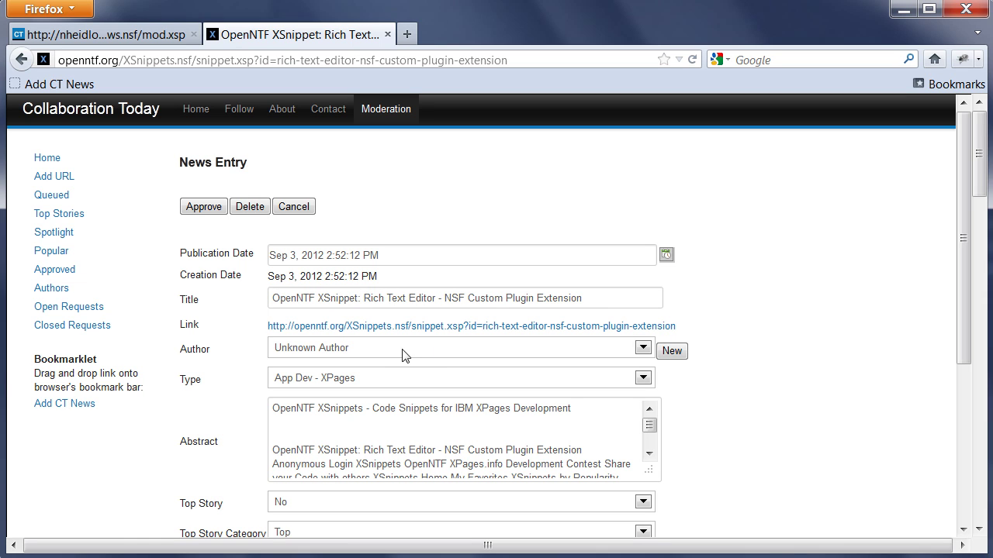
# - Assign the snippet's author to the captured news entry and check its Type selection
pyautogui.click(320, 352)
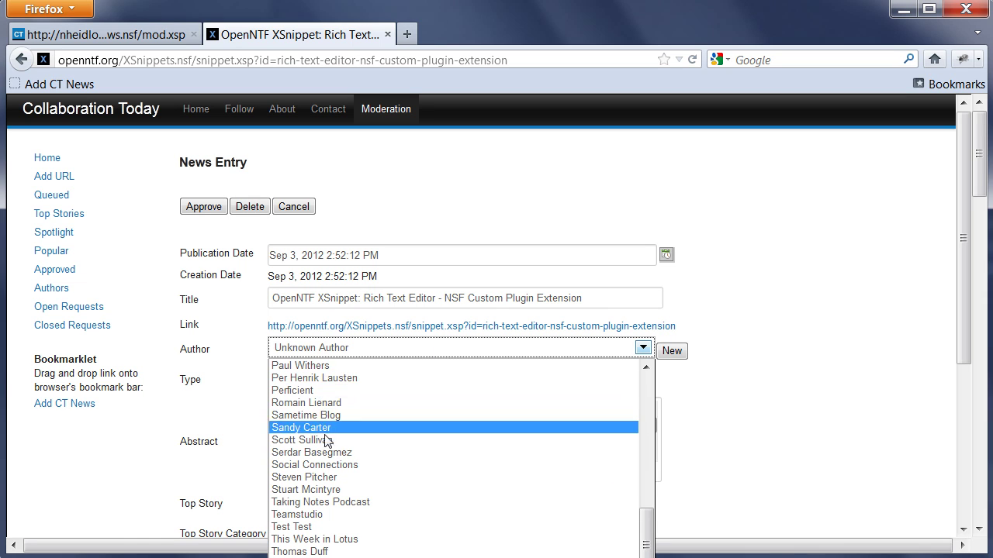
pyautogui.press('Return')
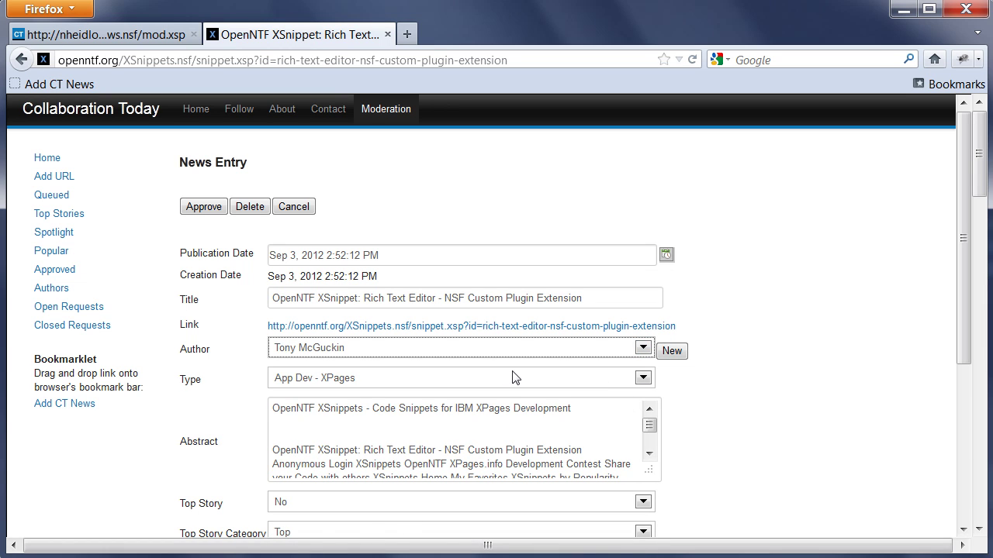
pyautogui.click(643, 379)
pyautogui.click(643, 380)
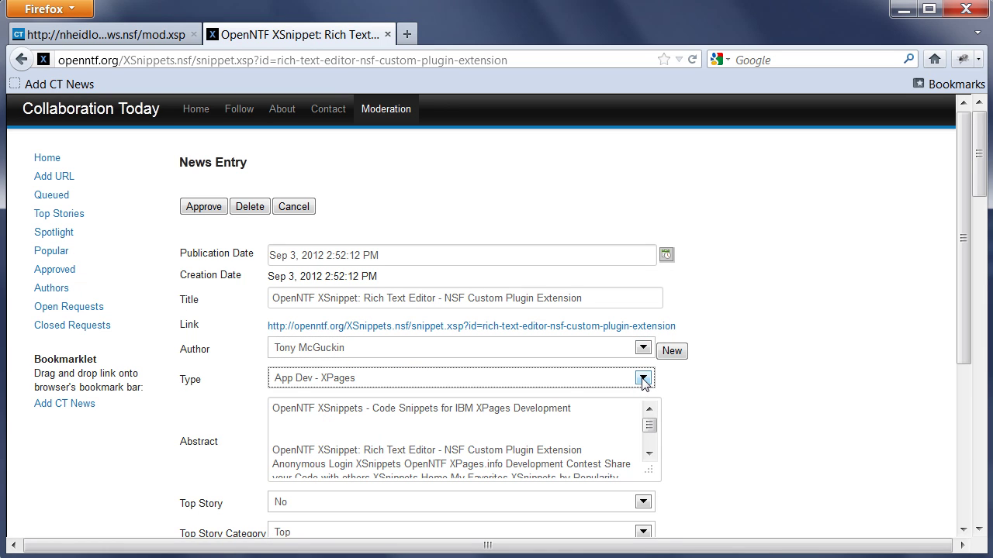
# - Replace the entry's abstract with the description of a custom toolbar option example for the Rich Text Editor control (CKEditor), and approve the entry
pyautogui.click(377, 432)
pyautogui.hotkey('ctrl', 'a')
pyautogui.press('Delete')
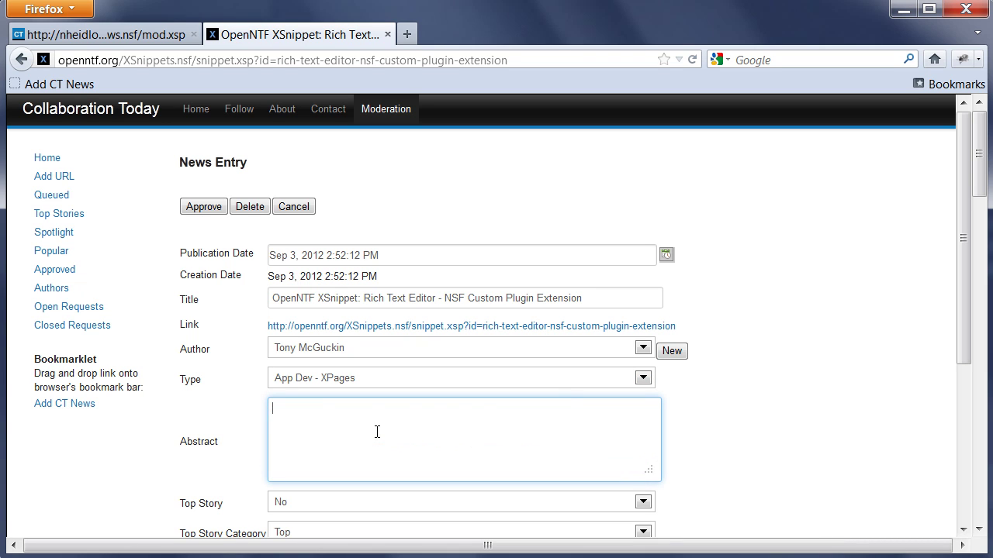
pyautogui.write('Example of providing a custom toolbar option c/w custom command handler and icon for the Rich Text Editor control (aka CKEditor) directly from within an NSF.  Therefore avoiding the need to modify the CKEditor sources on the client and/or server file system.')
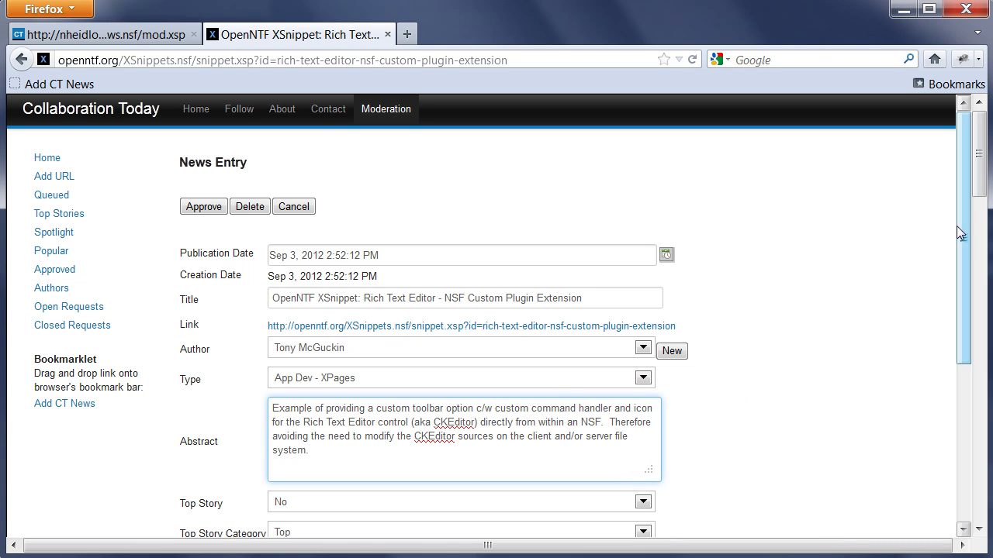
pyautogui.moveTo(962, 234); pyautogui.dragTo(953, 204)
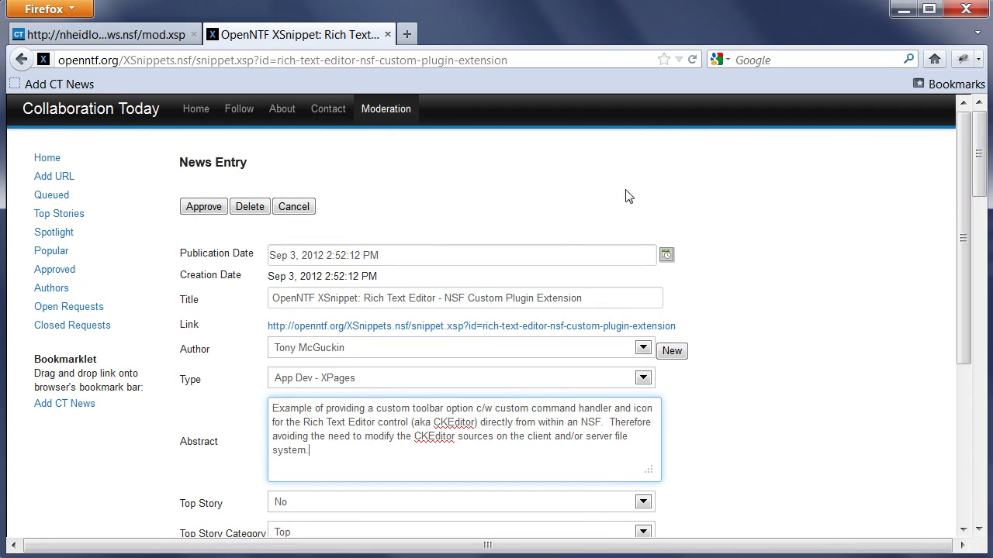
pyautogui.click(203, 208)
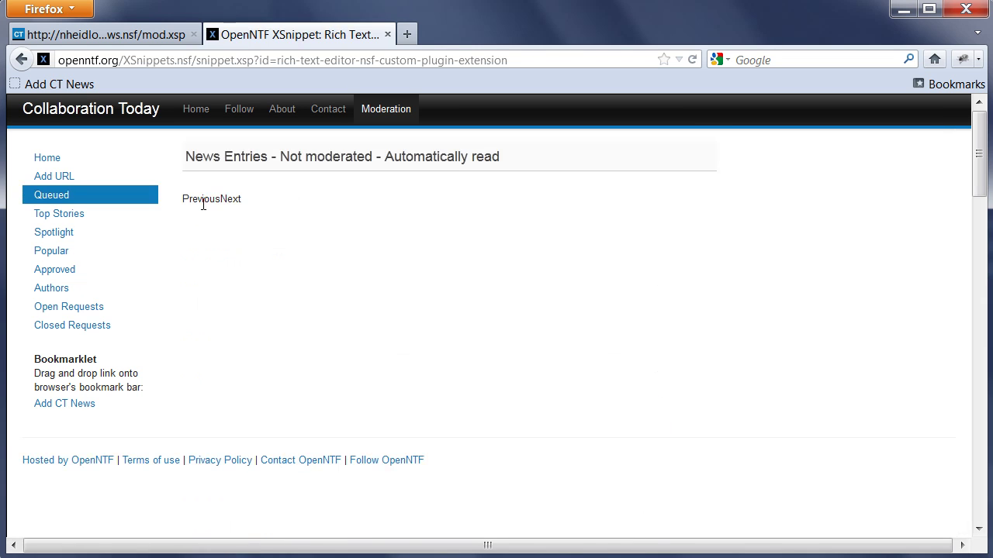
# - Look for the approved XSnippet entry on the Collaboration Today home page and in its Recent and XPages lists
pyautogui.click(94, 118)
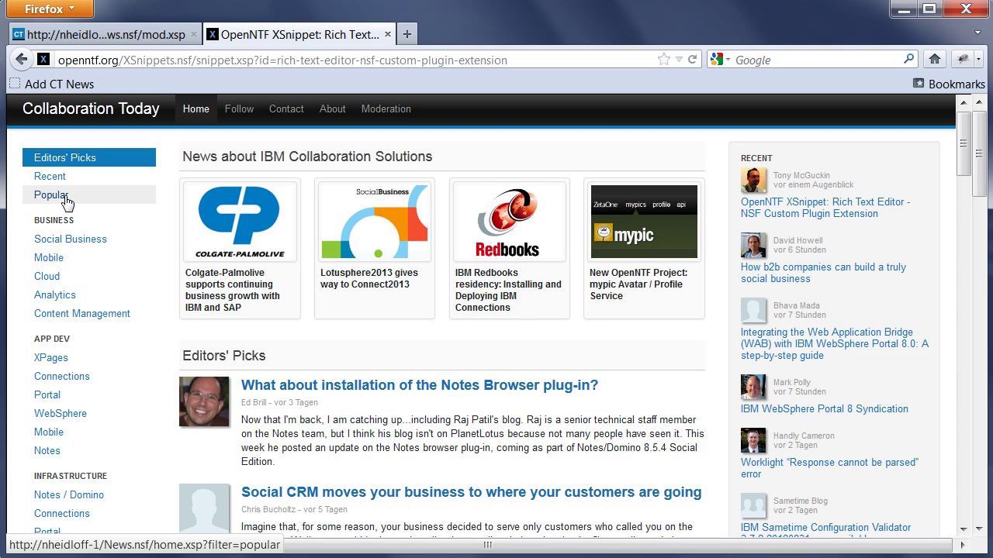
pyautogui.click(45, 183)
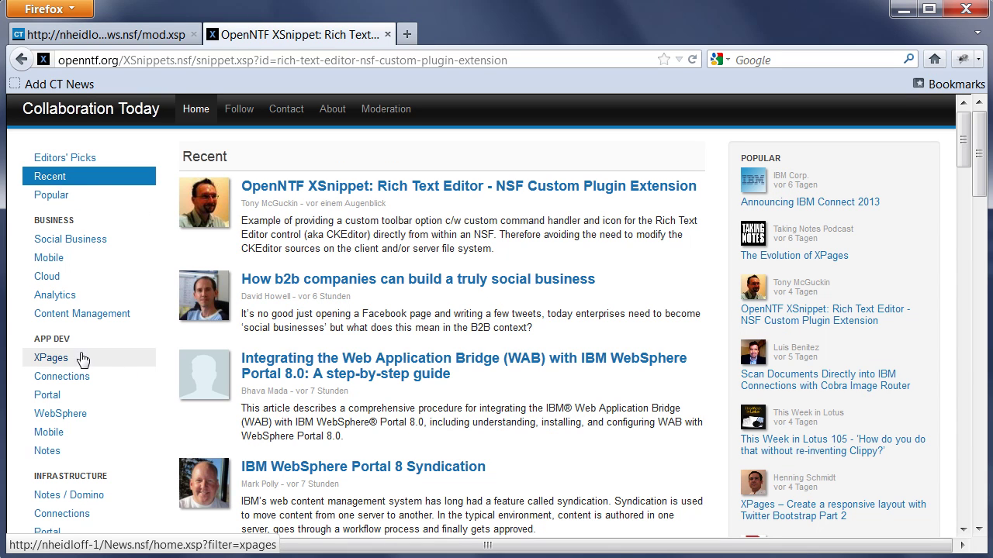
pyautogui.click(49, 358)
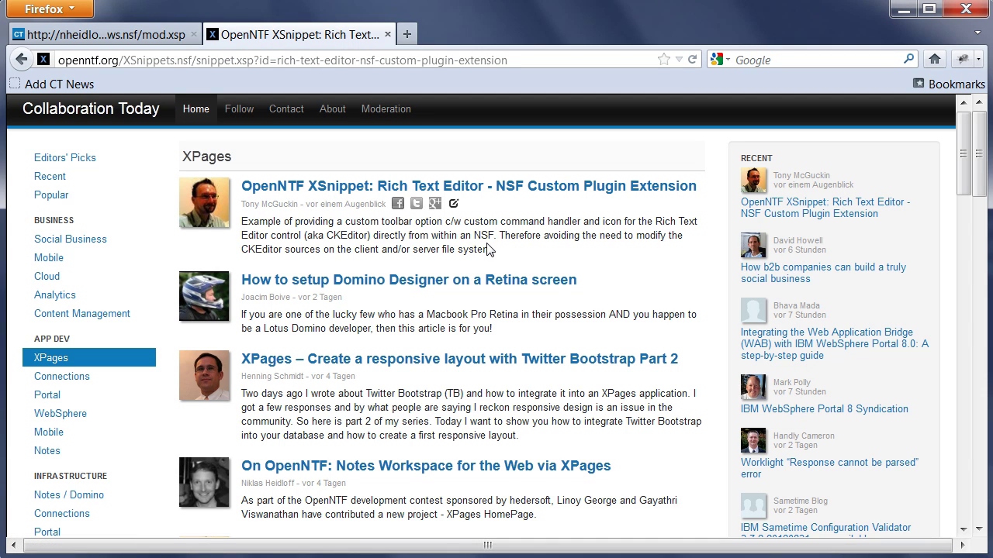
# - Return to the moderation page and review the Top Stories, Spotlight, Popular and Queued news entry lists
pyautogui.click(132, 39)
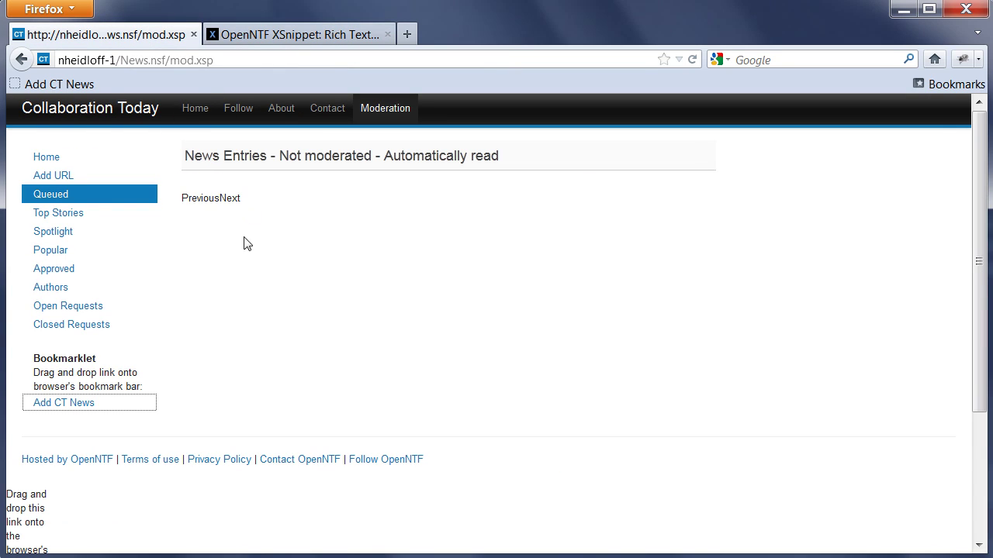
pyautogui.click(68, 216)
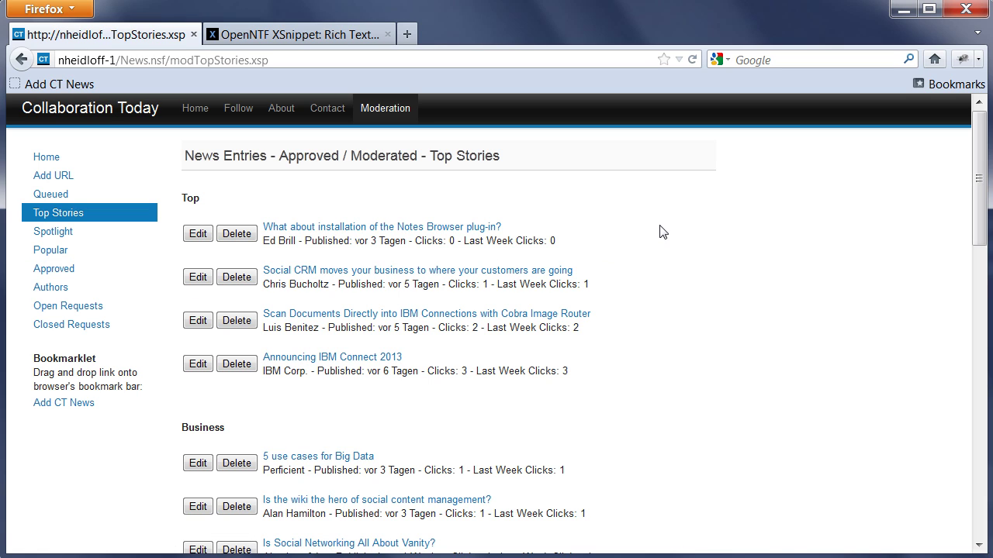
pyautogui.click(59, 233)
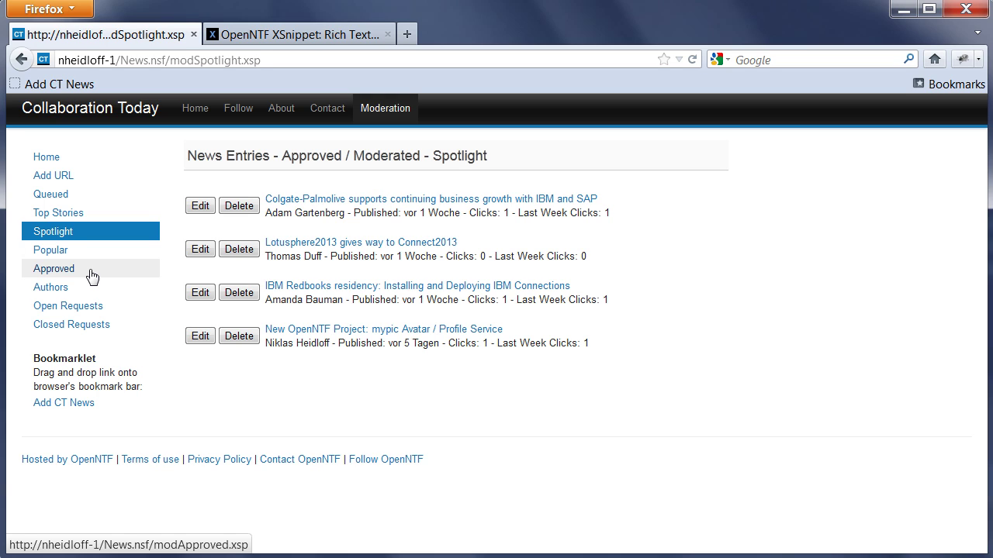
pyautogui.click(50, 250)
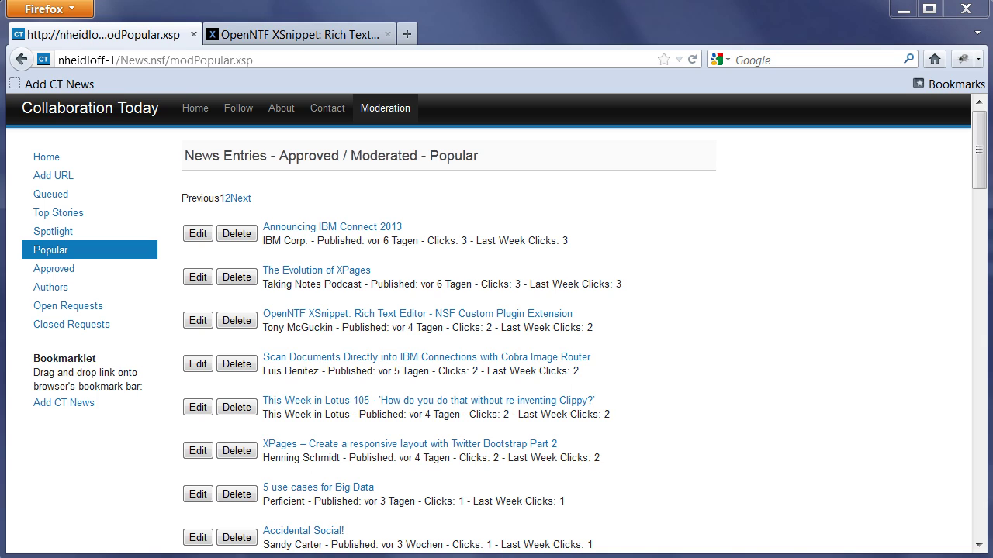
pyautogui.click(43, 200)
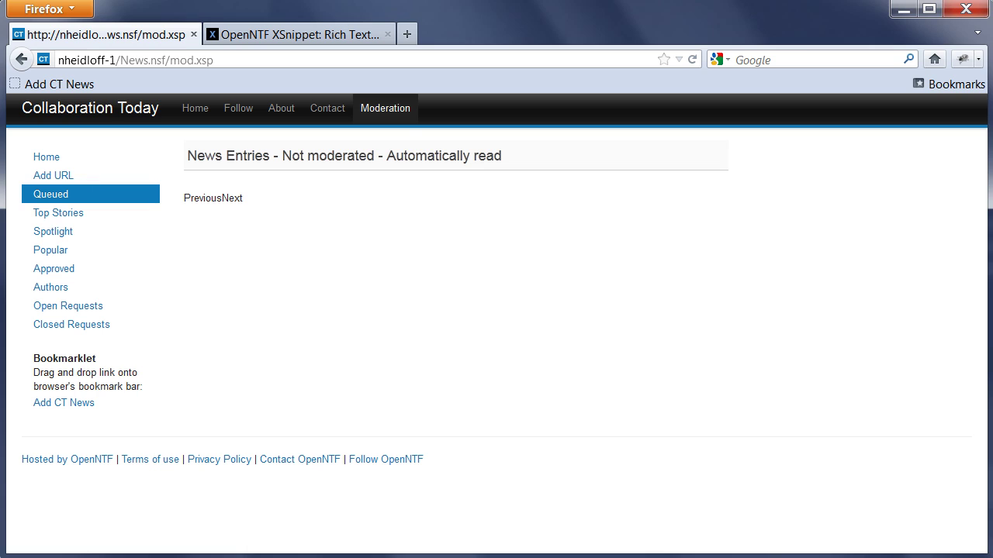
# - Switch to Lotus Notes, review the blog feeds in the Collaboration Today database's BlogsAll view, and minimize Notes
pyautogui.hotkey('alt', 'Tab')
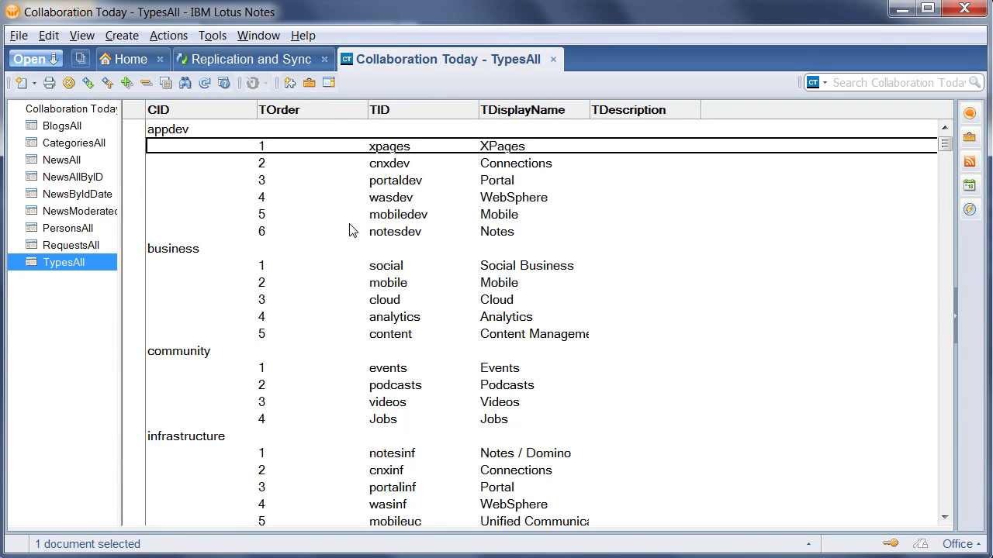
pyautogui.click(35, 128)
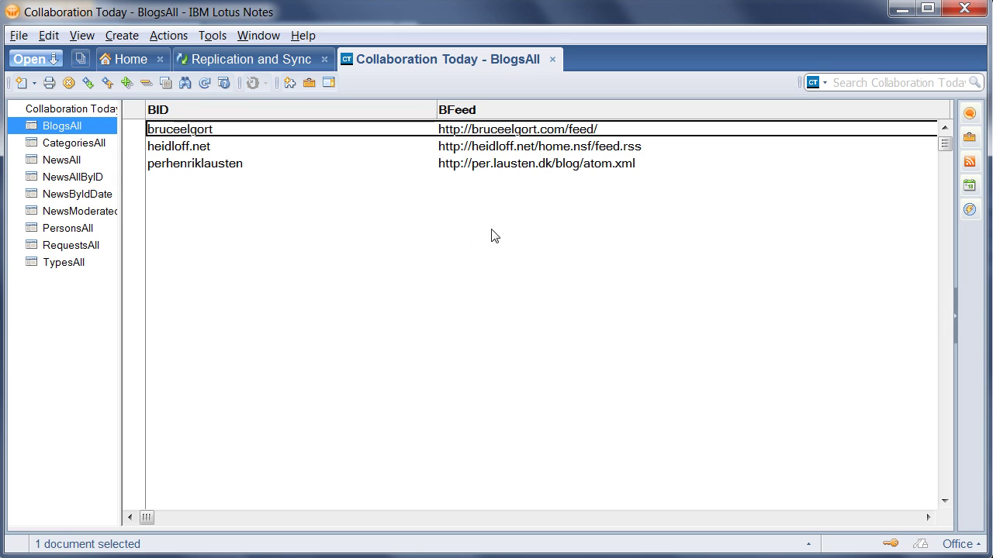
pyautogui.click(896, 9)
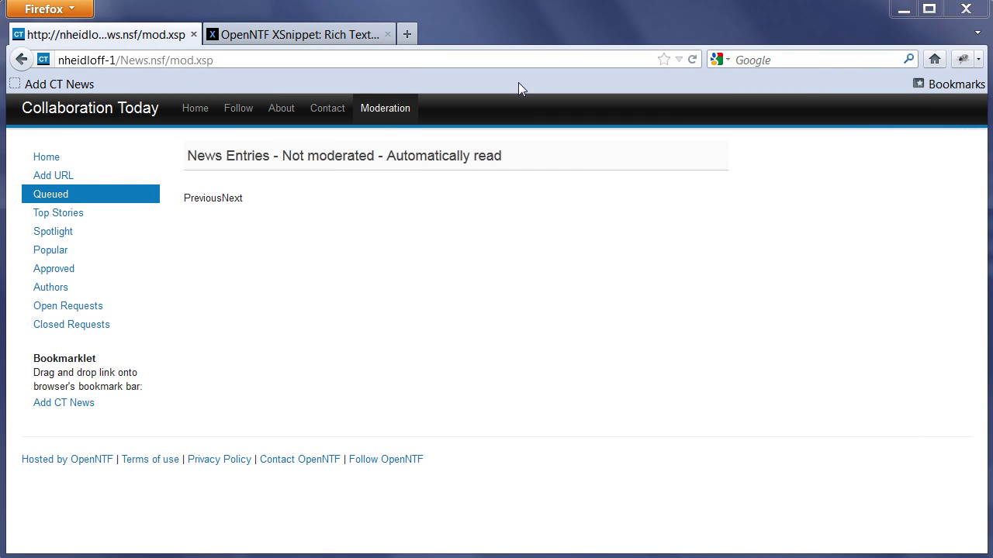
# - Switch to the Lotus Domino Server console and start the OSGi tasklet container with "load dots"
pyautogui.hotkey('alt', 'Tab')
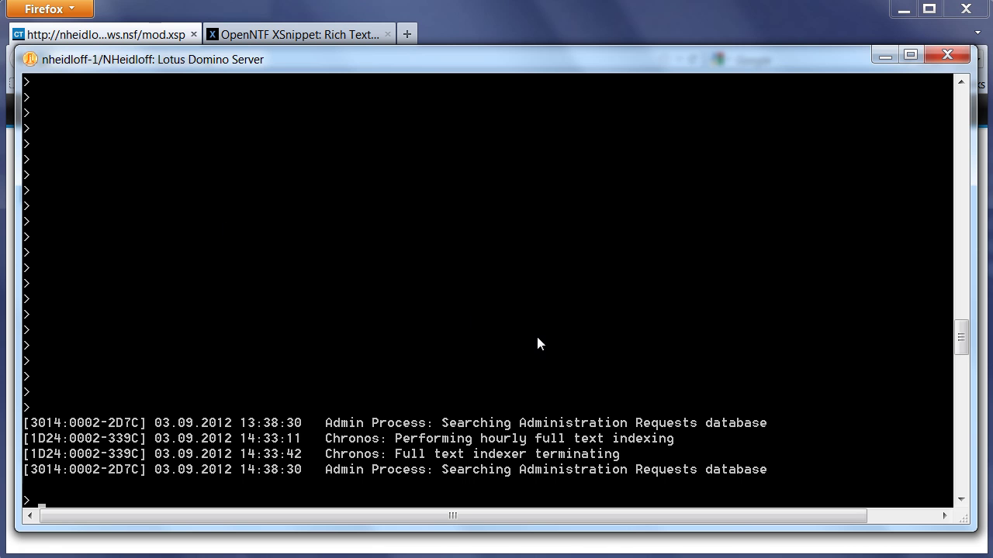
pyautogui.write('tell dots quit')
pyautogui.press('Up')
pyautogui.press('Up')
pyautogui.press('Up')
pyautogui.press('Return')
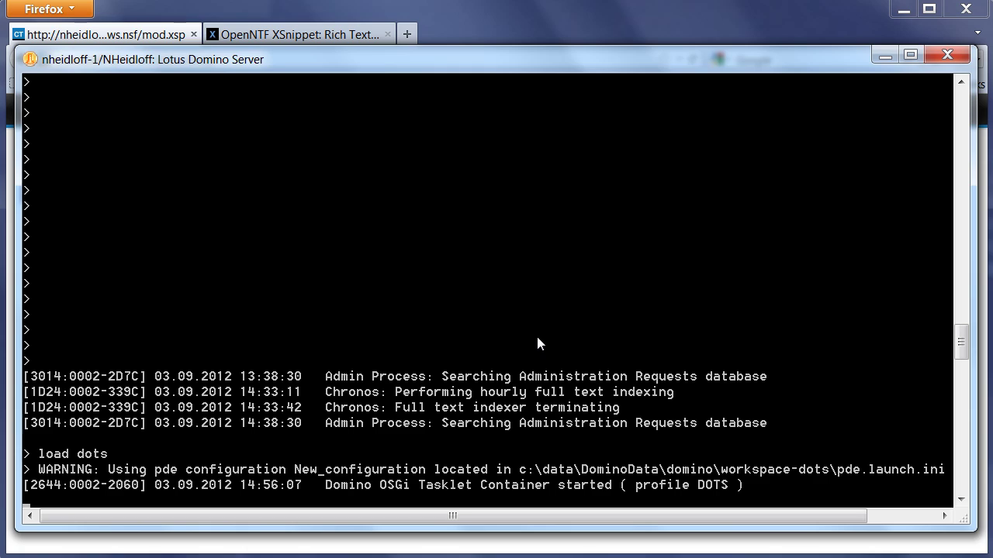
# - Run the feed-reading tasklet with "tell dots run org.openntf.news.readFeeds"
pyautogui.press('Up')
pyautogui.press('Up')
pyautogui.press('Up')
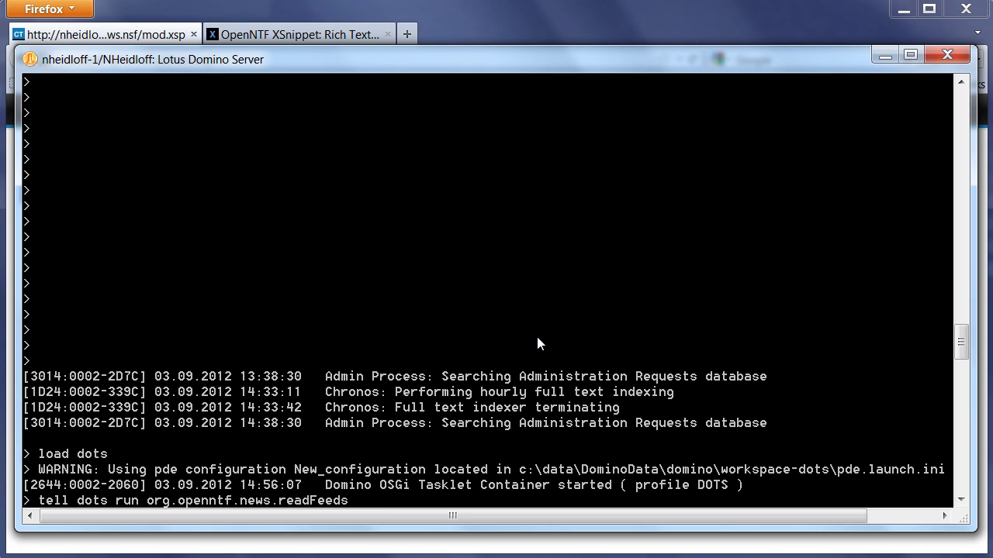
pyautogui.press('Return')
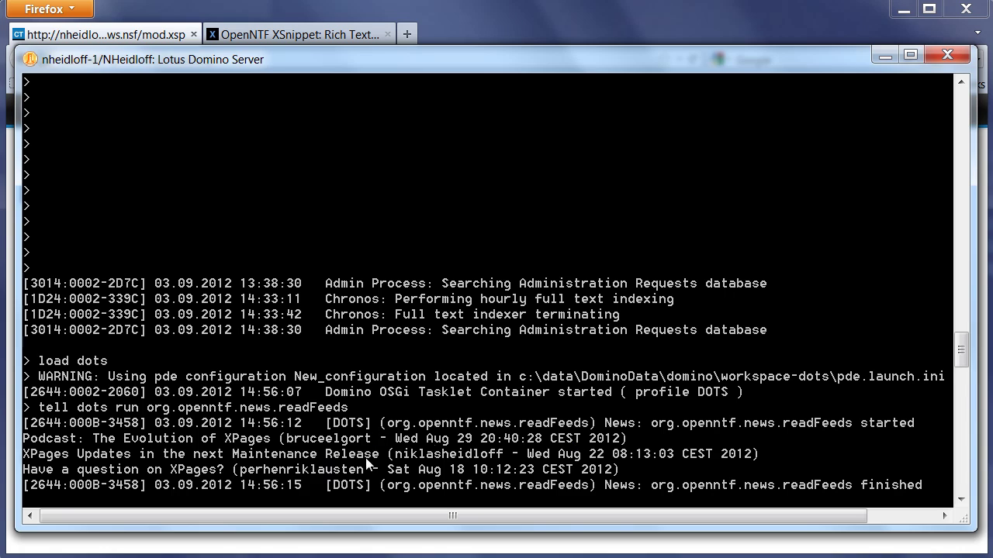
# - Switch to Firefox, refresh the Queued news entries, and view the "Have a question on XPages?" article before closing it
pyautogui.click(459, 13)
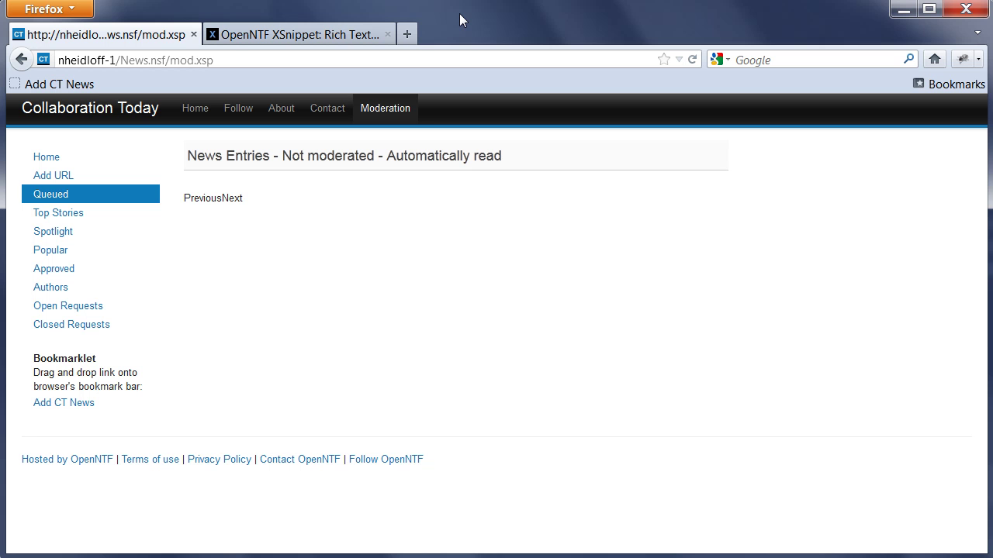
pyautogui.click(691, 60)
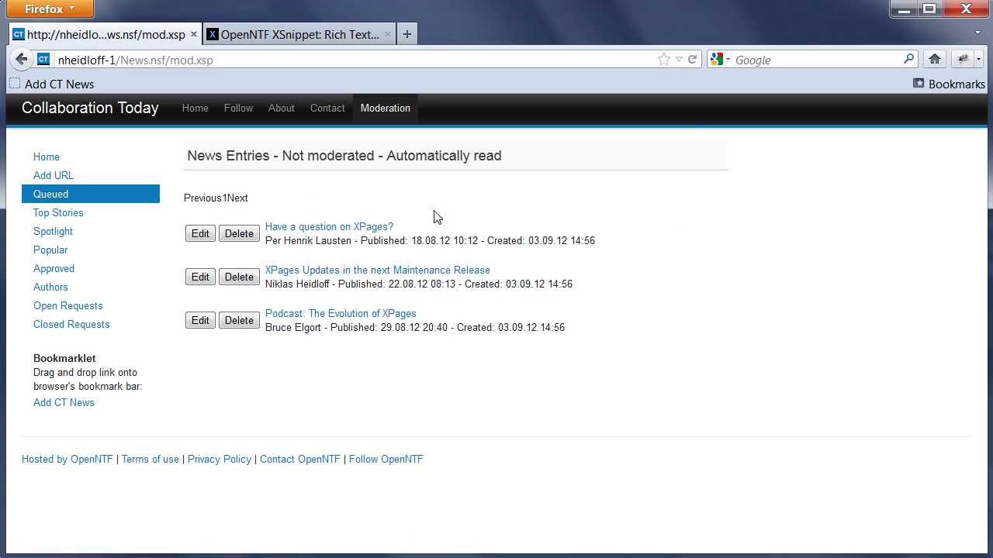
pyautogui.click(320, 227)
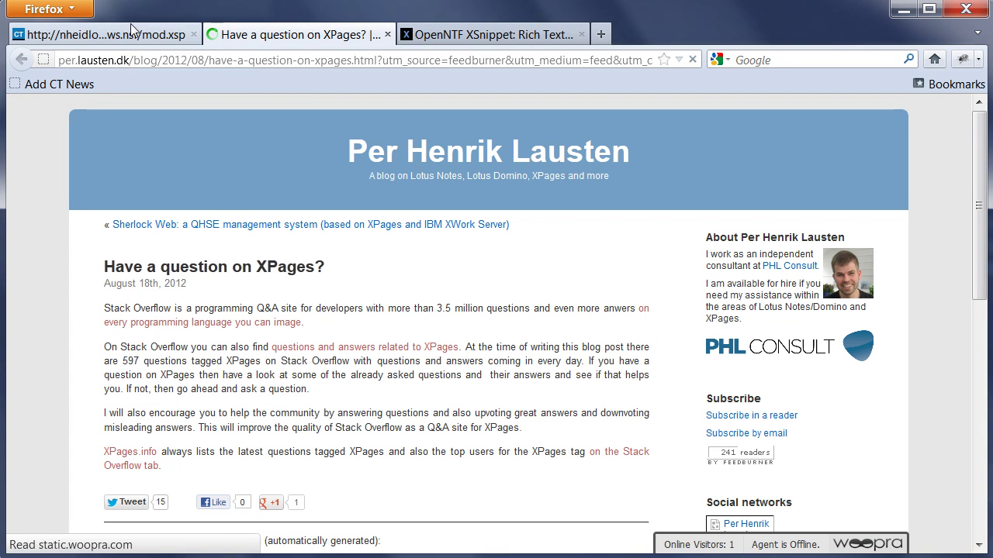
pyautogui.click(388, 35)
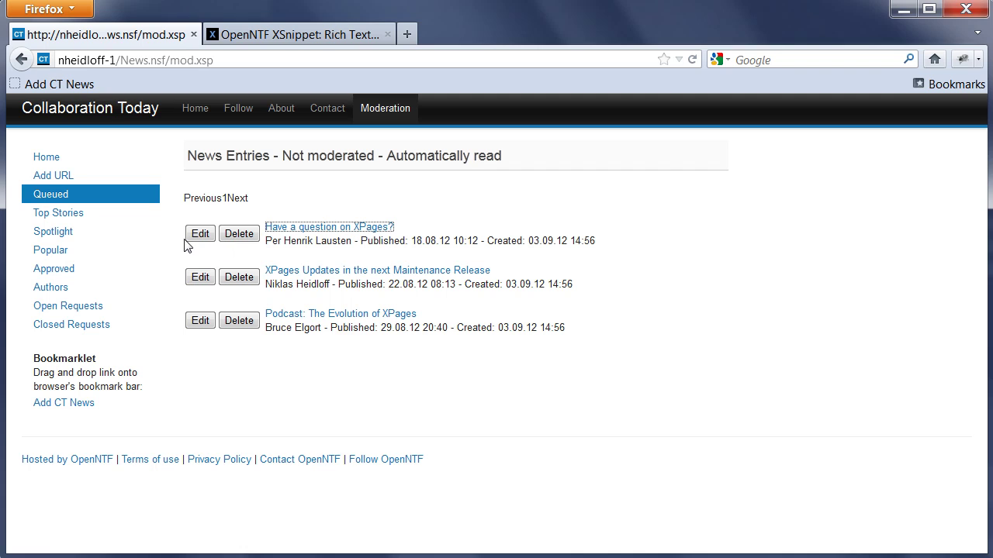
# - Open the queued "Have a question on XPages?" entry for editing and review its type, abstract, Top Story and Spotlight fields
pyautogui.click(200, 233)
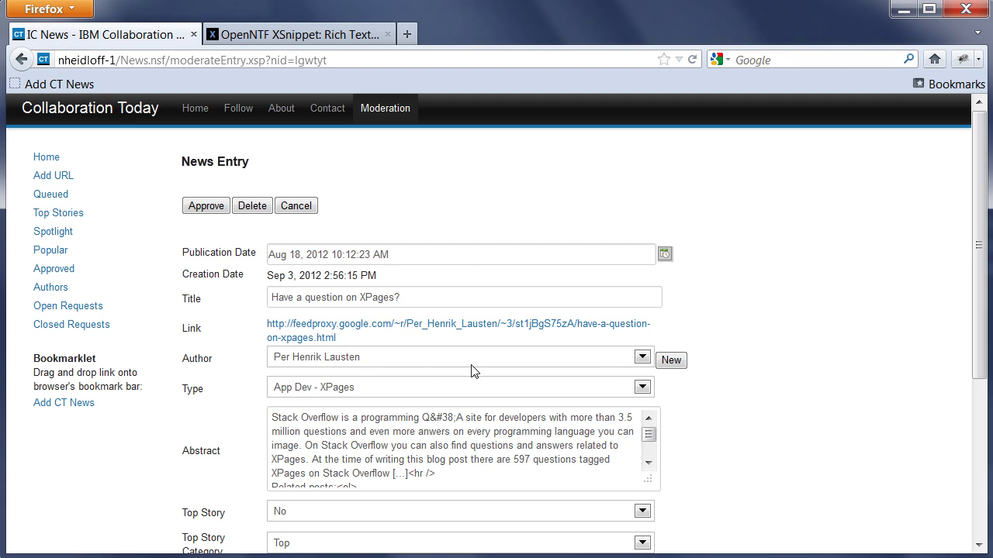
pyautogui.scroll(-4, 791, 360)
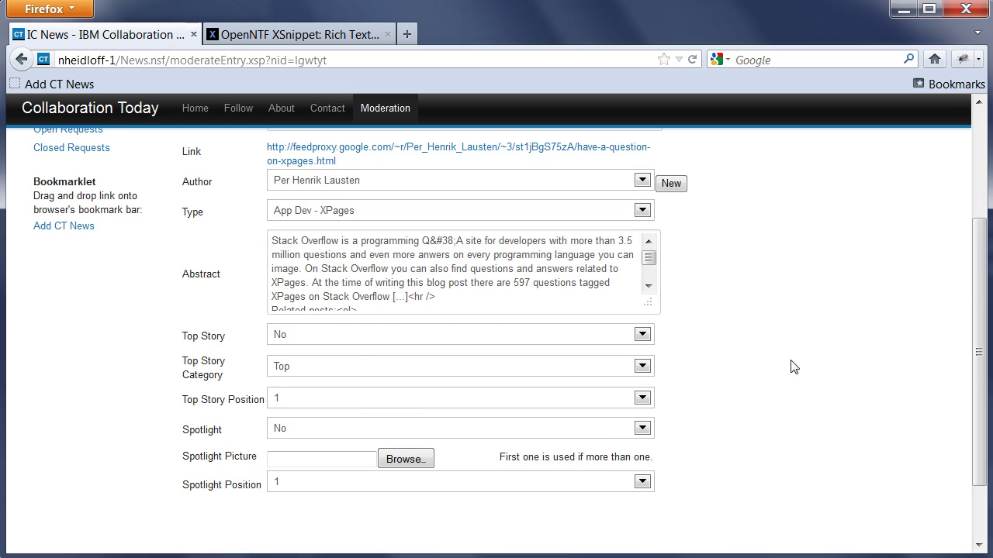
pyautogui.scroll(4, 795, 365)
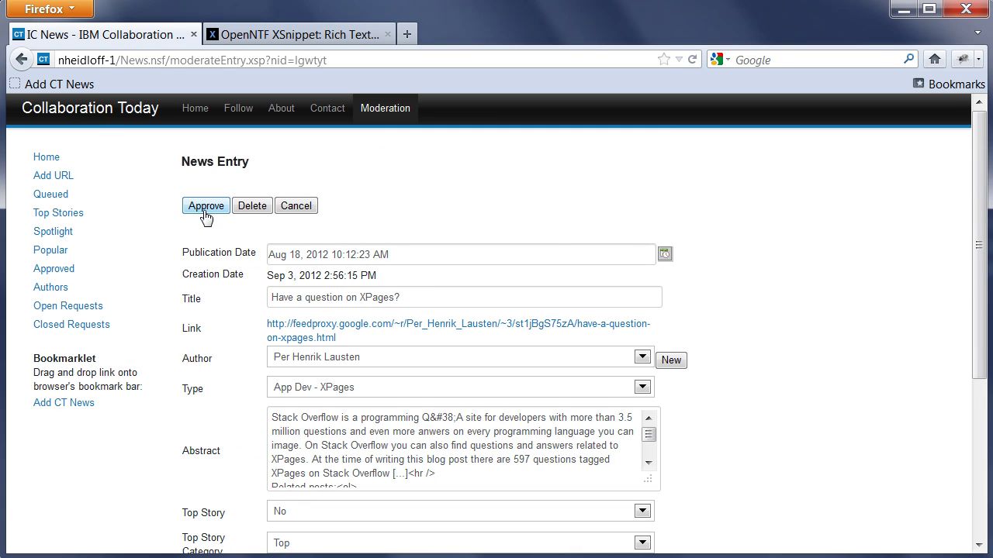